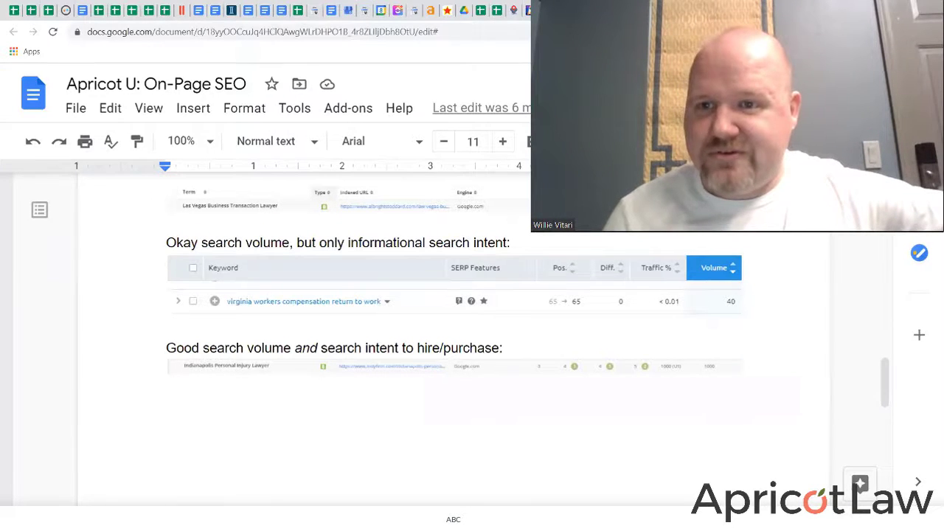
# Step: Switch to Ahrefs and look up the domain lane-lane.com in Site Explorer
pyautogui.hotkey('ctrl', 'Tab')
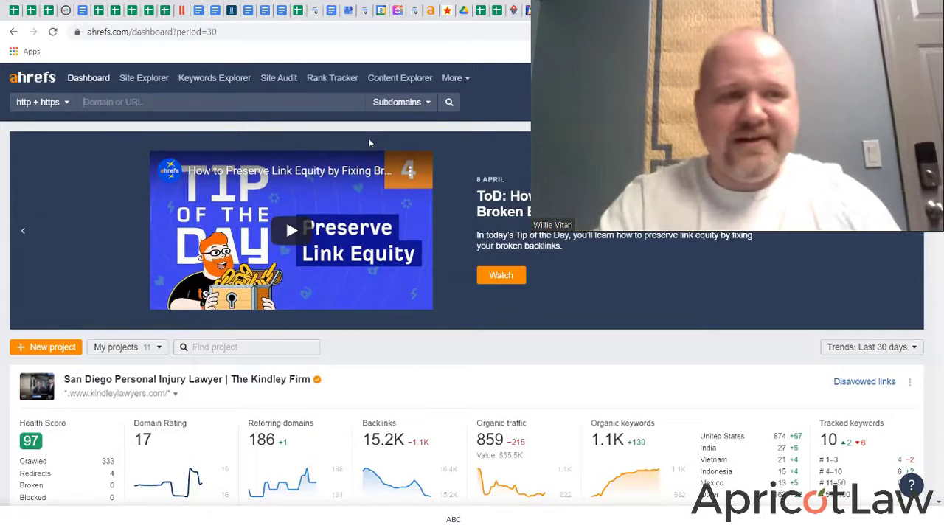
pyautogui.write('lane-lane.com')
pyautogui.press('Return')
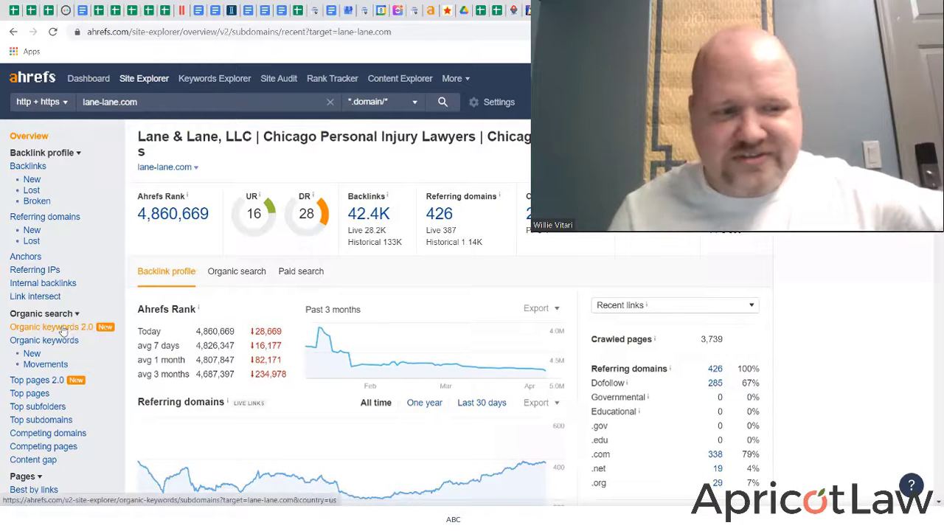
# Step: Open the Organic keywords 2.0 report for lane-lane.com and look through its ranking keywords
pyautogui.click(62, 330)
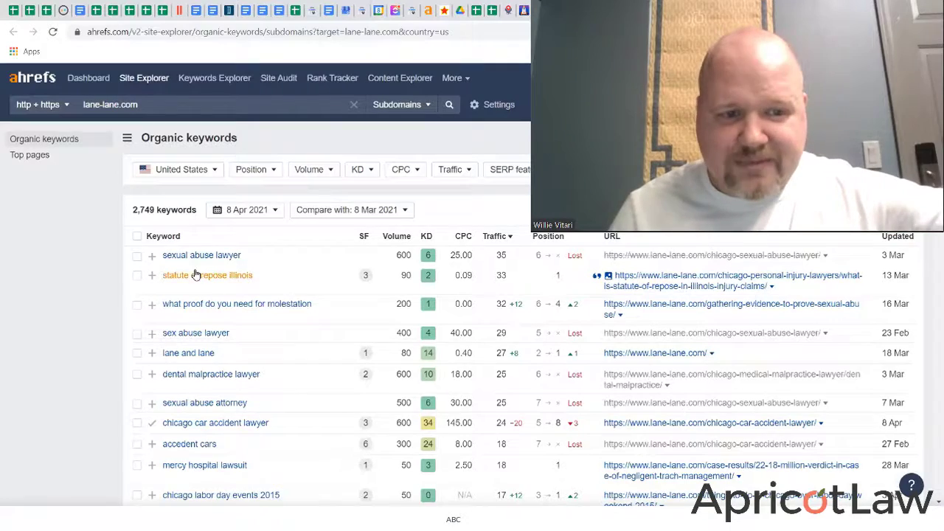
pyautogui.scroll(-3, 210, 269)
pyautogui.scroll(-5, 302, 307)
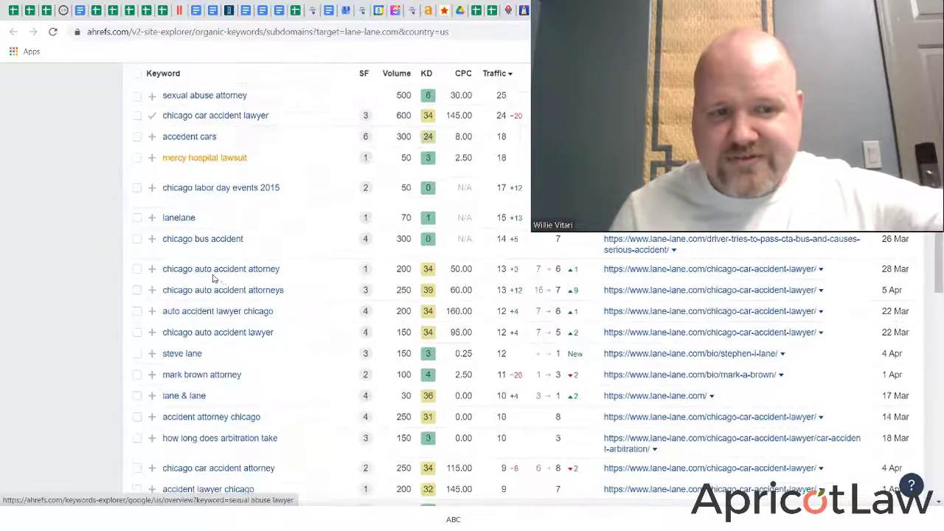
pyautogui.scroll(4, 300, 284)
pyautogui.scroll(5, 300, 284)
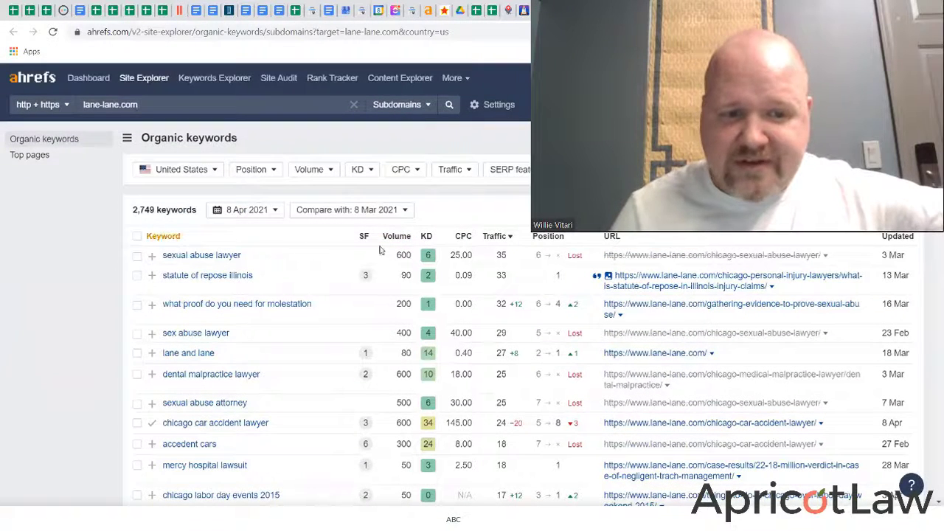
# Step: Sort the organic keywords by search volume in descending order and review the highest-volume terms
pyautogui.click(397, 236)
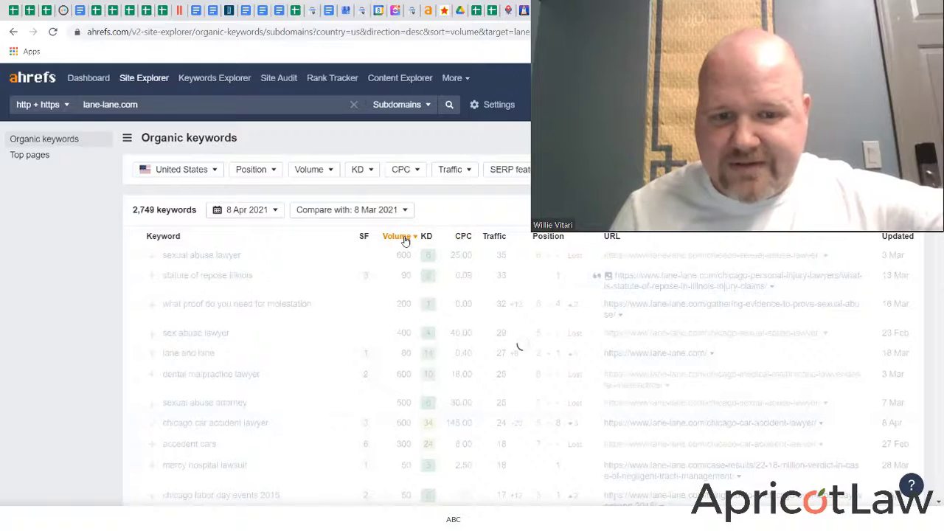
pyautogui.scroll(-1, 243, 274)
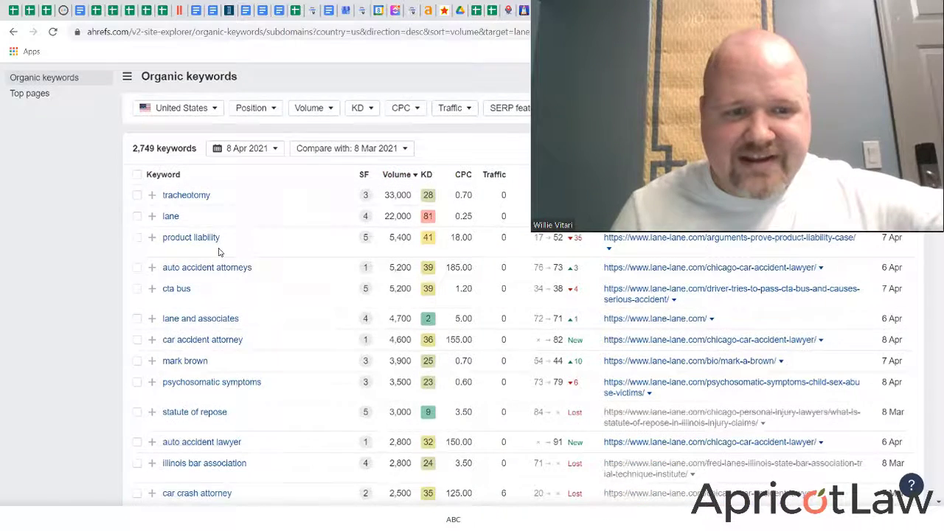
pyautogui.scroll(-5, 219, 253)
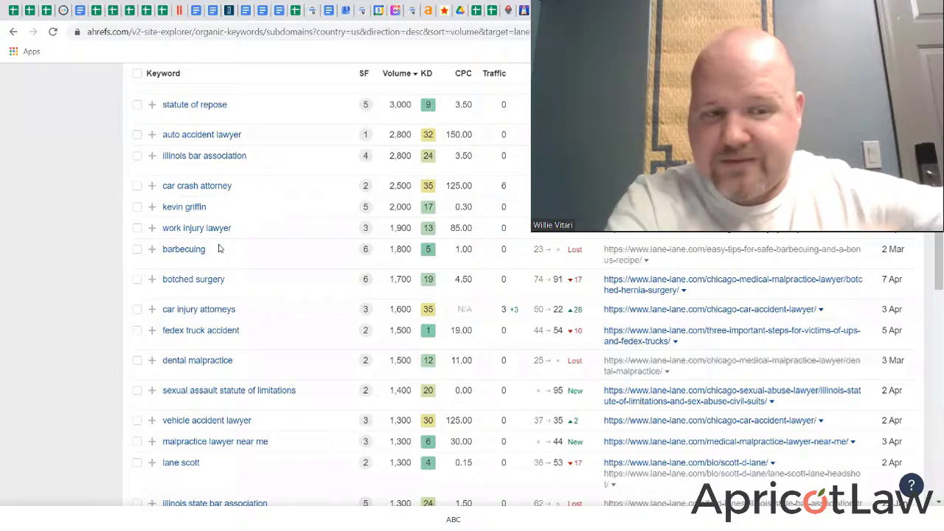
pyautogui.scroll(3, 262, 279)
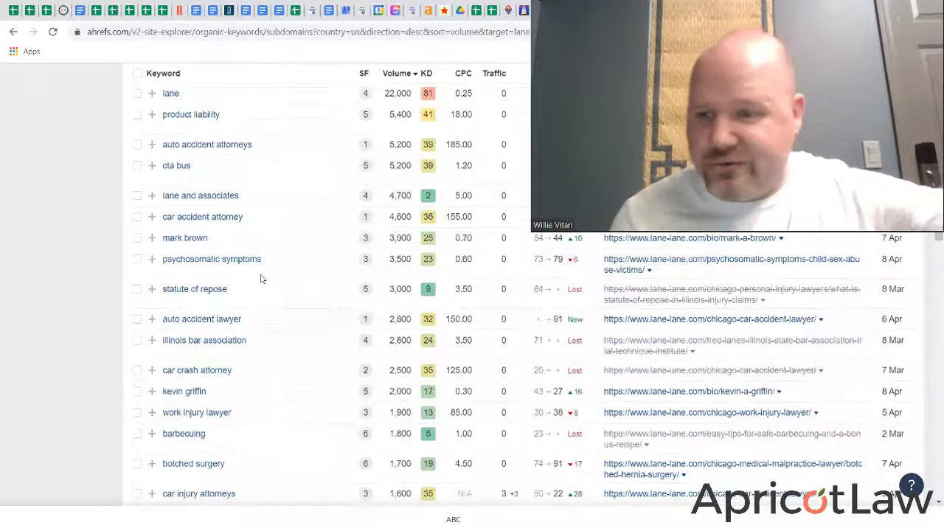
pyautogui.scroll(3, 305, 405)
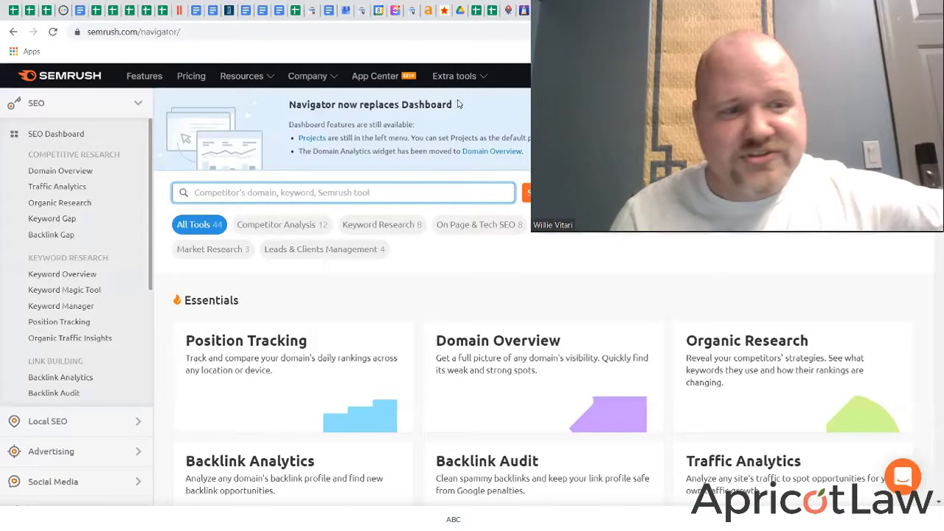
# Step: Look up the domain lewisdefense.com in Semrush
pyautogui.click(283, 227)
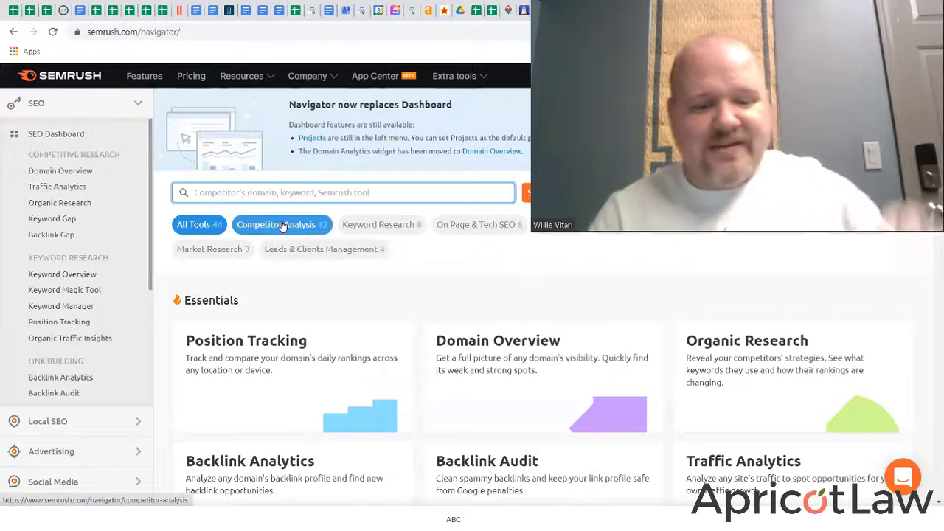
pyautogui.write('le')
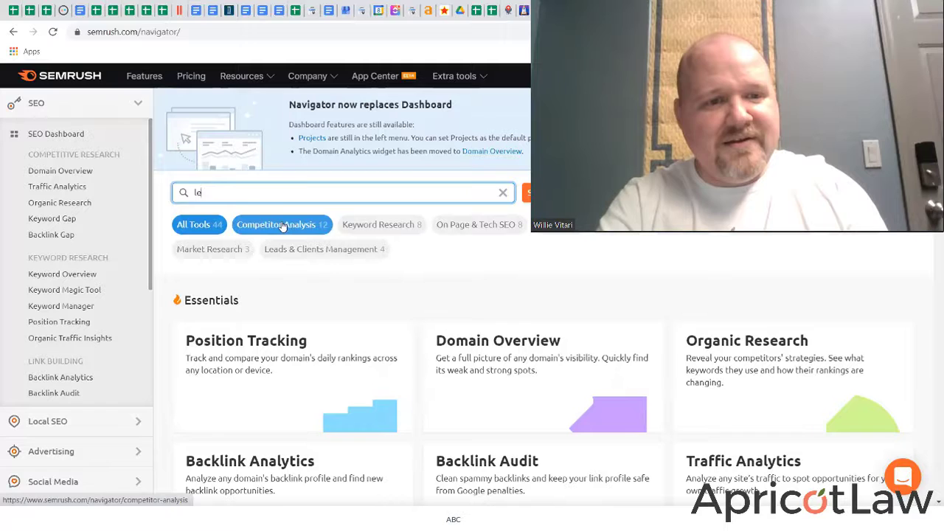
pyautogui.write('wisdefense')
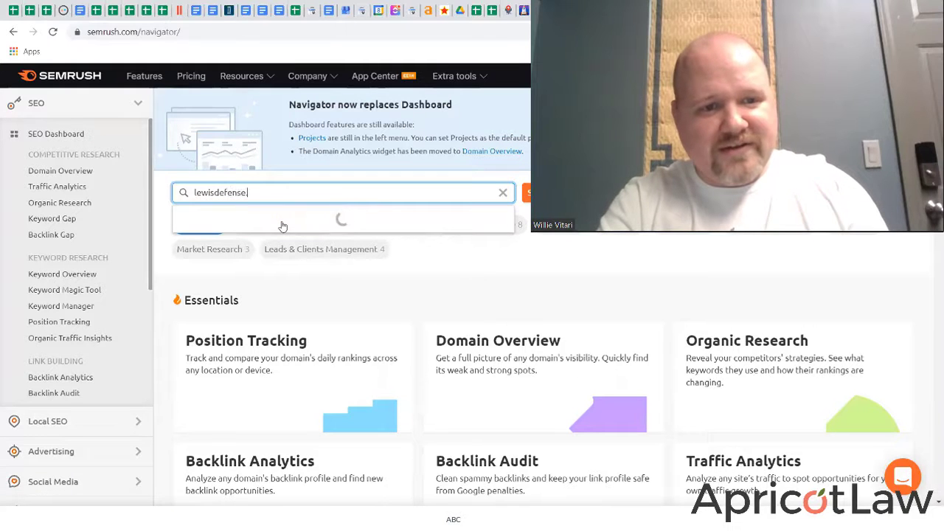
pyautogui.write('.com')
pyautogui.press('Return')
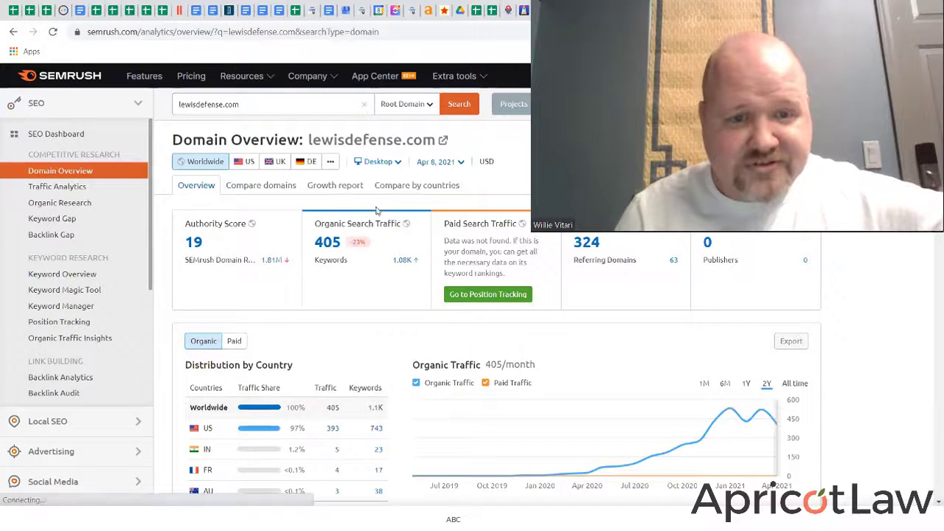
# Step: Open the organic search positions for lewisdefense.com from its organic traffic figure and review the ranking keywords
pyautogui.click(333, 243)
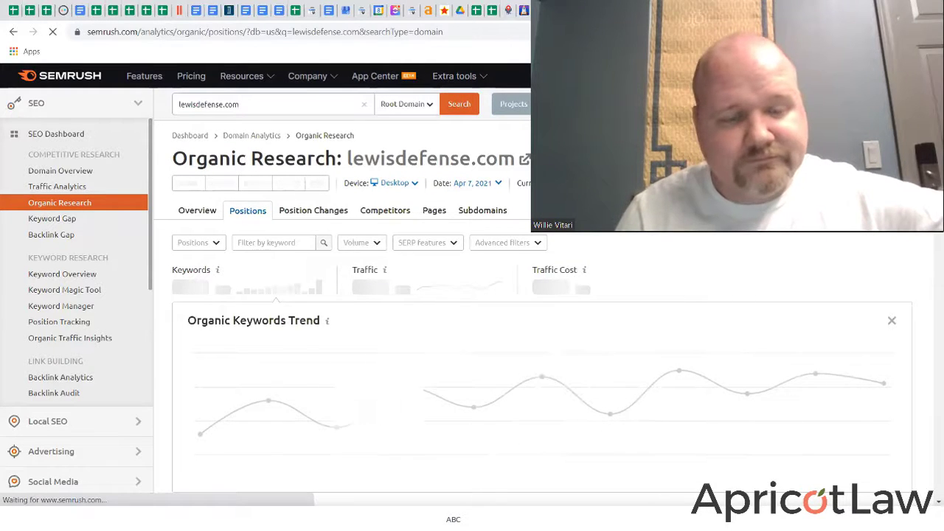
pyautogui.scroll(-3, 431, 288)
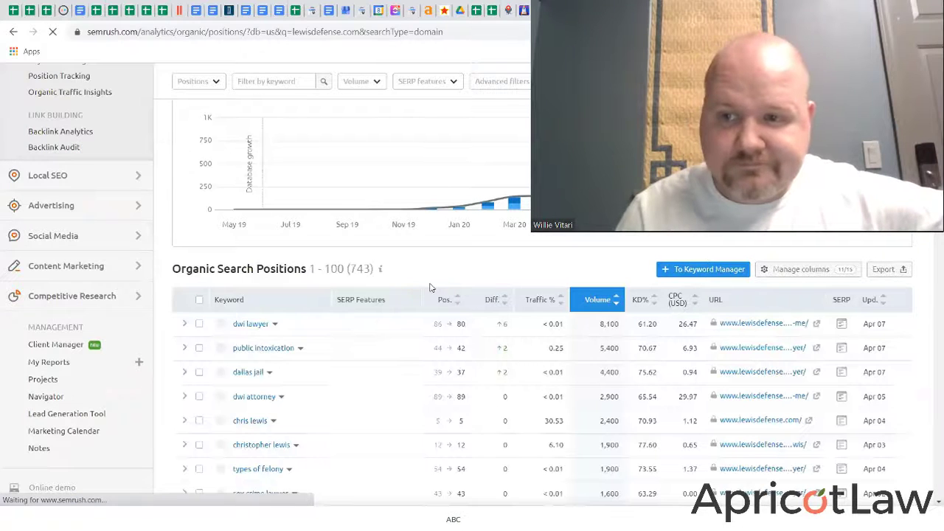
pyautogui.scroll(-2, 432, 288)
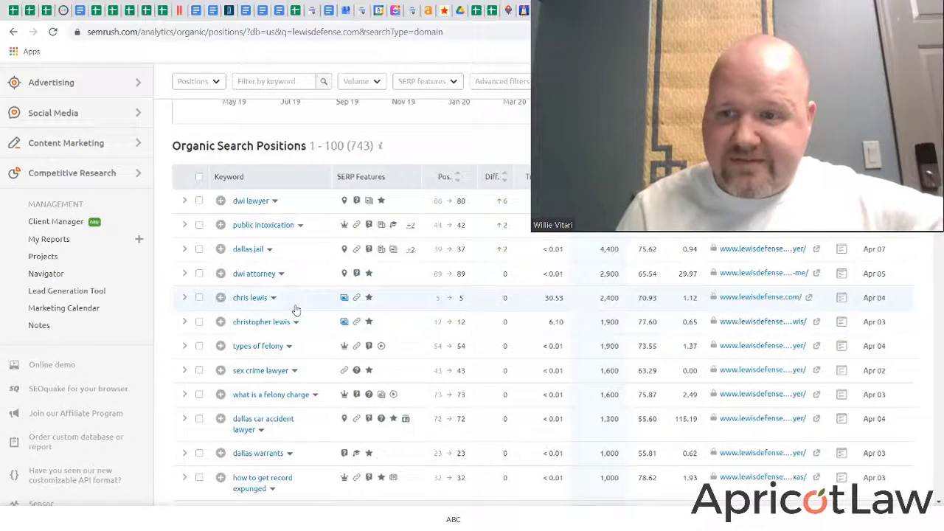
pyautogui.scroll(3, 299, 317)
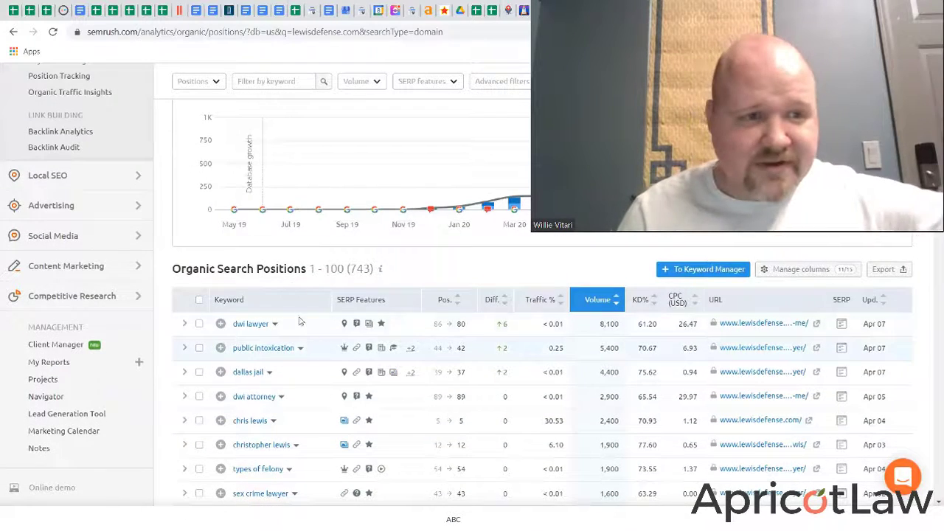
pyautogui.scroll(3, 298, 324)
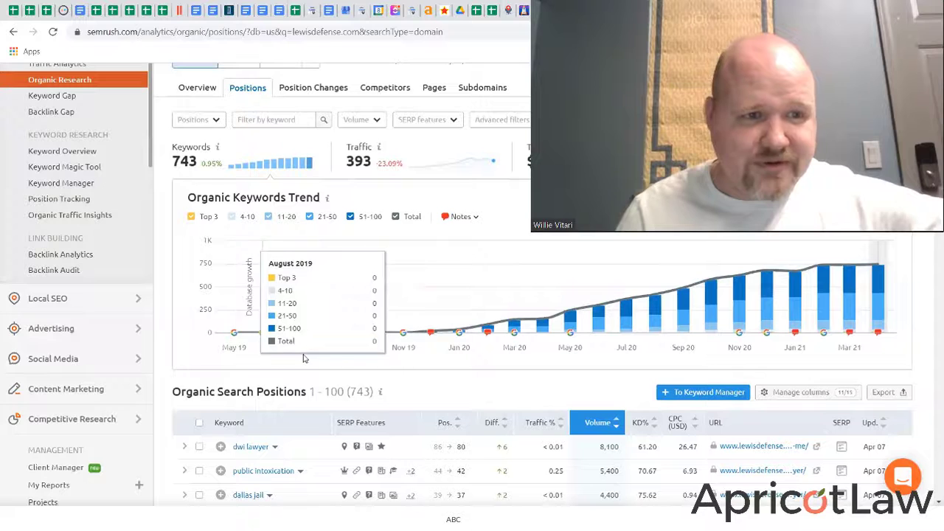
# Step: Run a Keyword Gap comparison of lewisdefense.com against the competitor kraftlaw.com using organic keywords
pyautogui.click(50, 101)
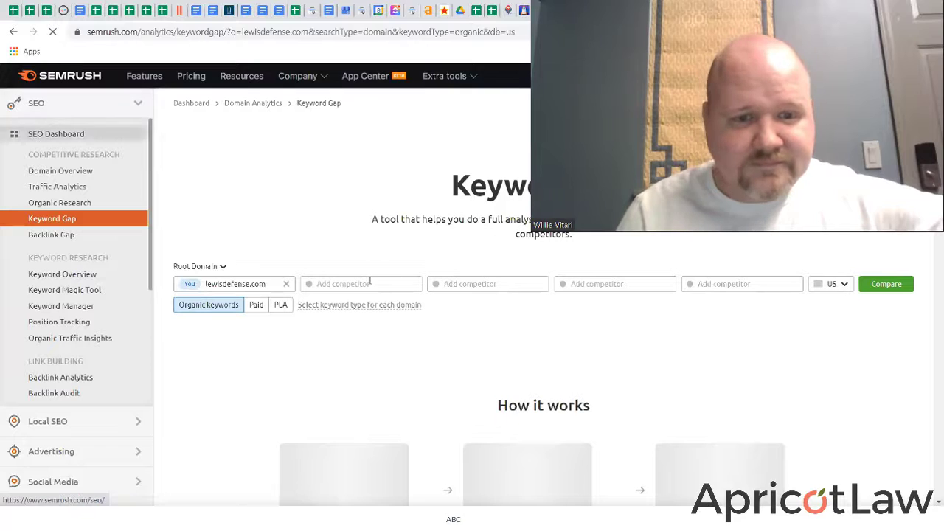
pyautogui.click(366, 283)
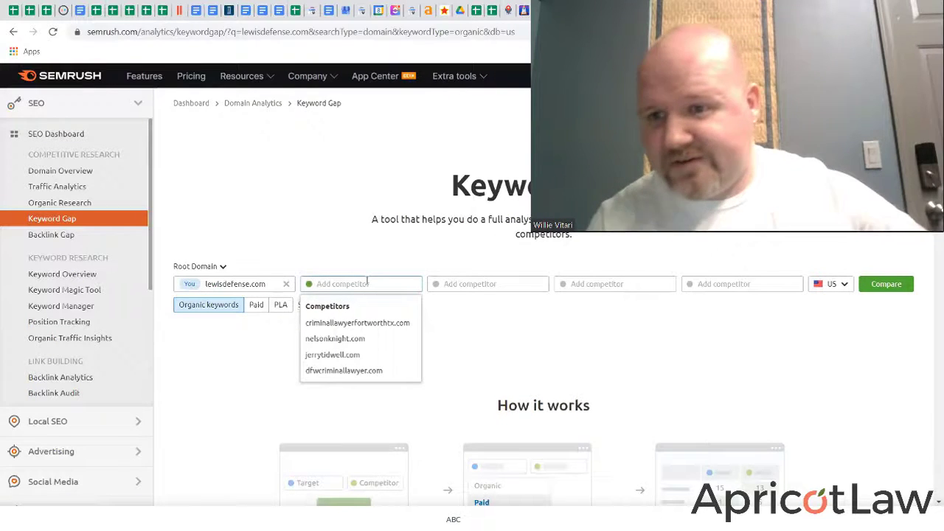
pyautogui.write('dra')
pyautogui.press('BackSpace')
pyautogui.press('BackSpace')
pyautogui.press('BackSpace')
pyautogui.write('kraftlaw.com')
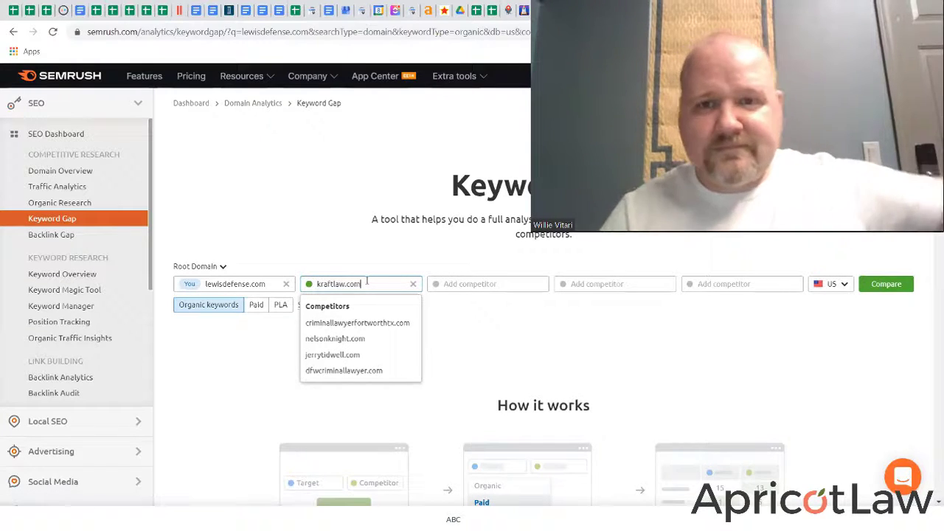
pyautogui.press('Return')
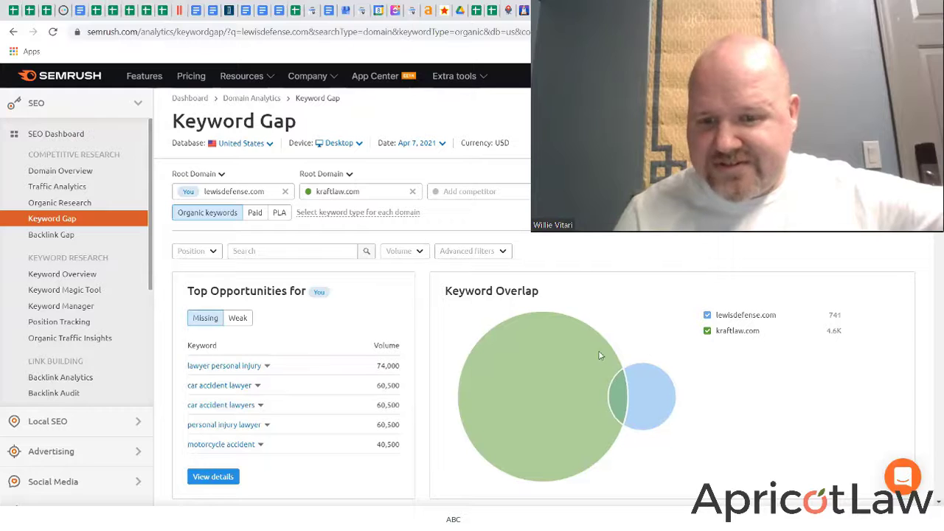
# Step: Examine the keyword overlap chart for both domains and compare their positions for the shared keywords
pyautogui.moveTo(668, 390)
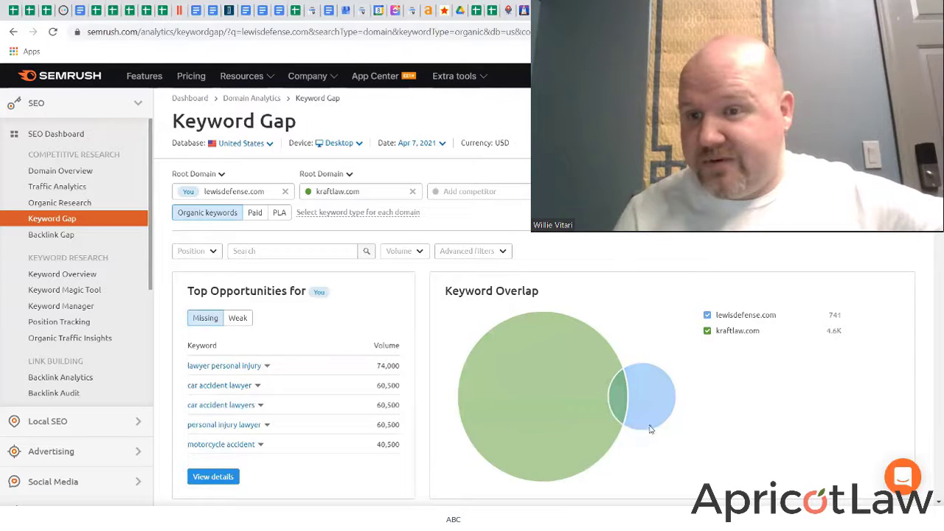
pyautogui.moveTo(652, 420)
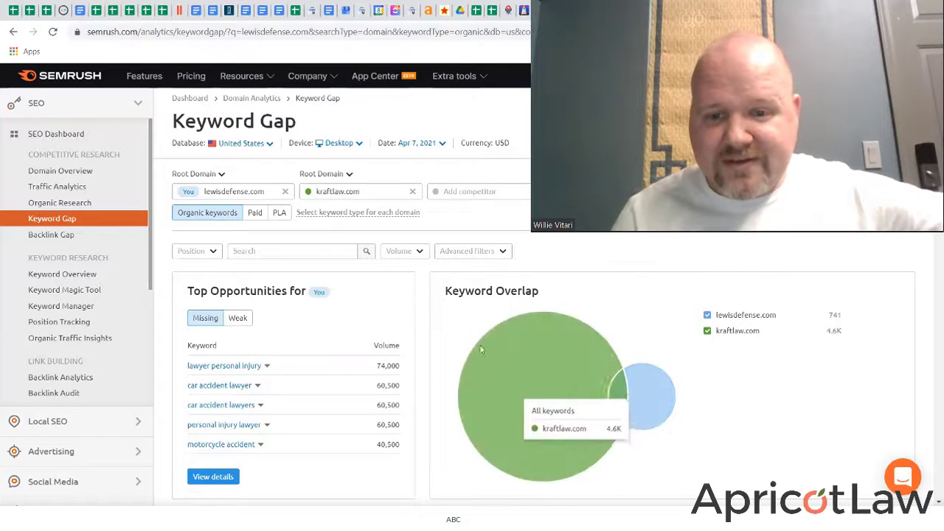
pyautogui.moveTo(567, 324)
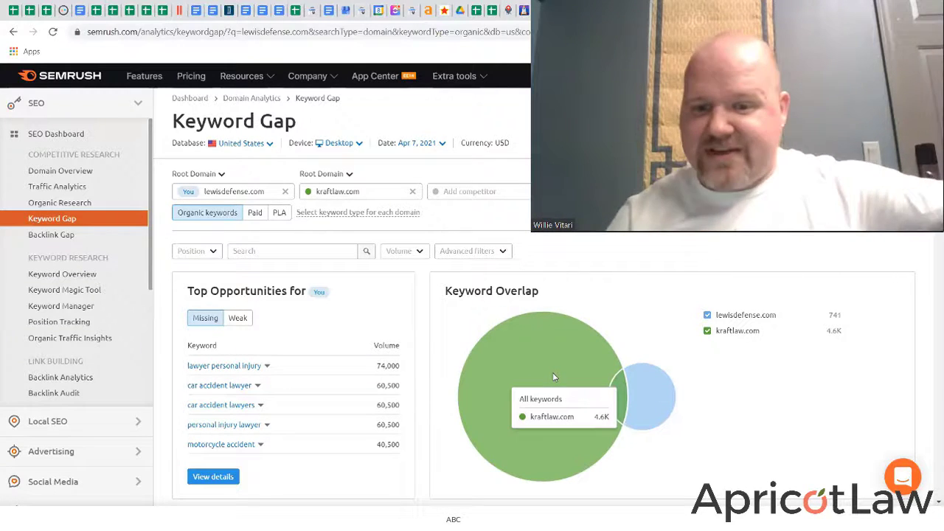
pyautogui.moveTo(620, 402)
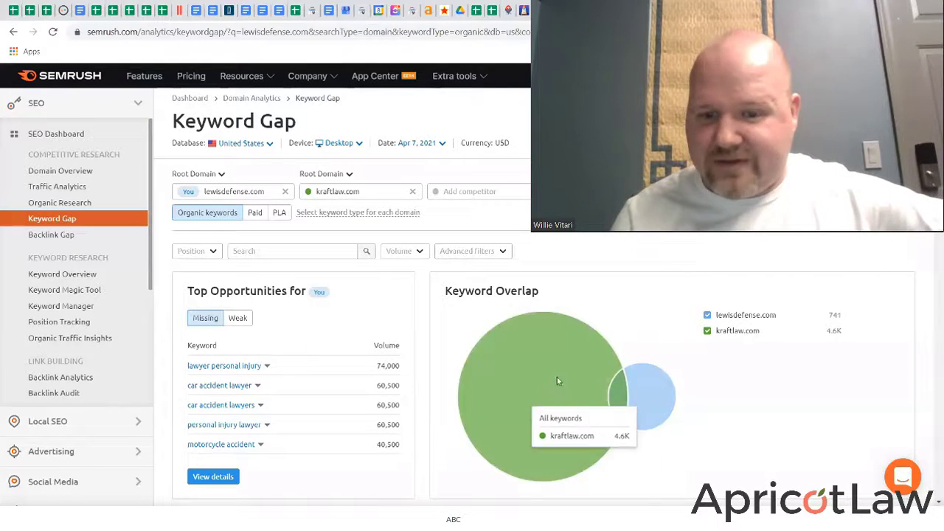
pyautogui.scroll(-3, 622, 338)
pyautogui.scroll(-3, 622, 337)
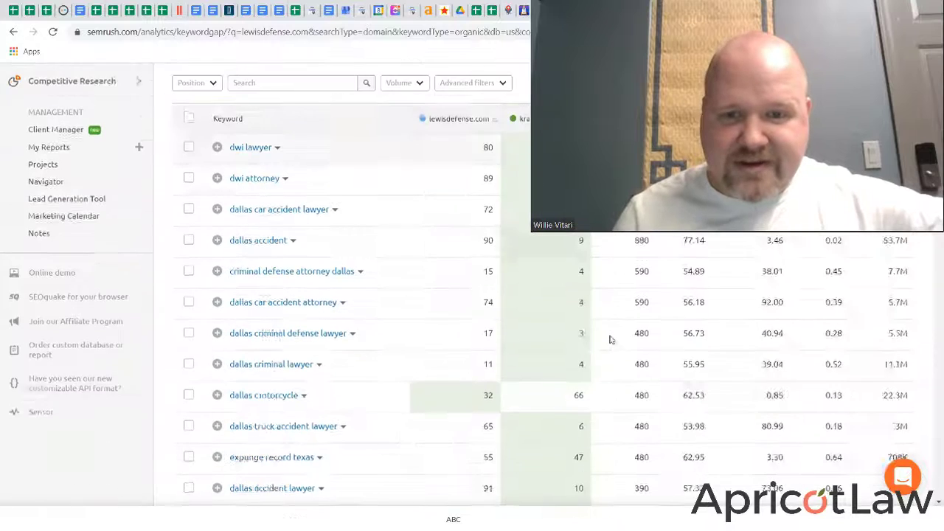
pyautogui.scroll(1, 612, 337)
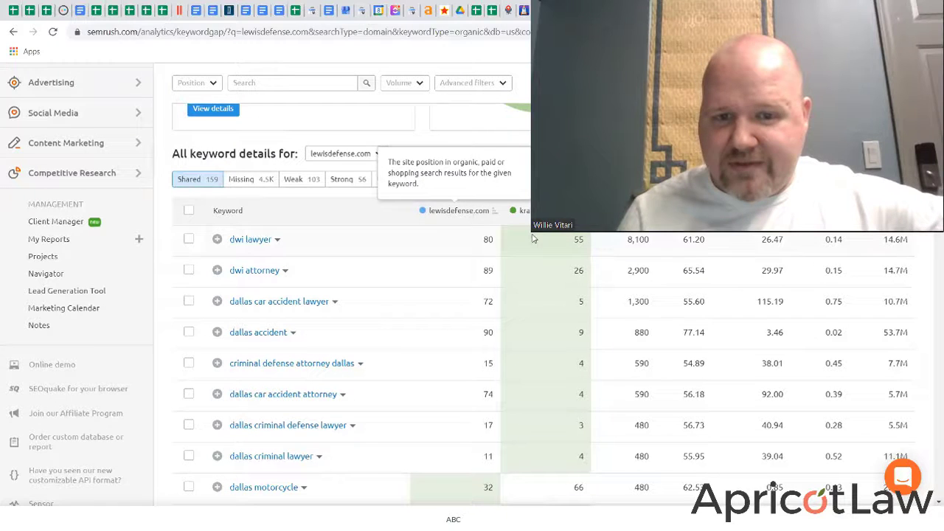
# Step: Filter the keyword details to those missing for lewisdefense.com and look through the list for relevant practice-area terms
pyautogui.click(241, 179)
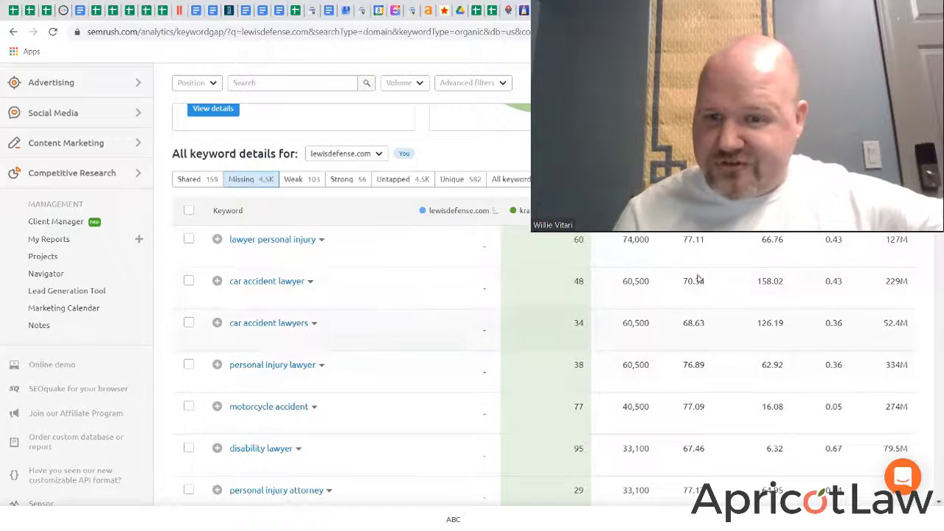
pyautogui.scroll(-7, 455, 255)
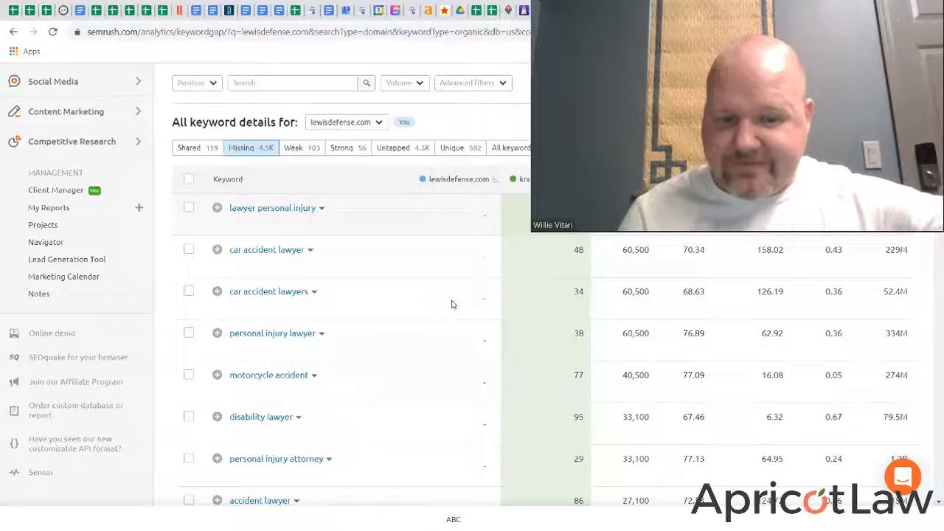
pyautogui.scroll(-15, 445, 318)
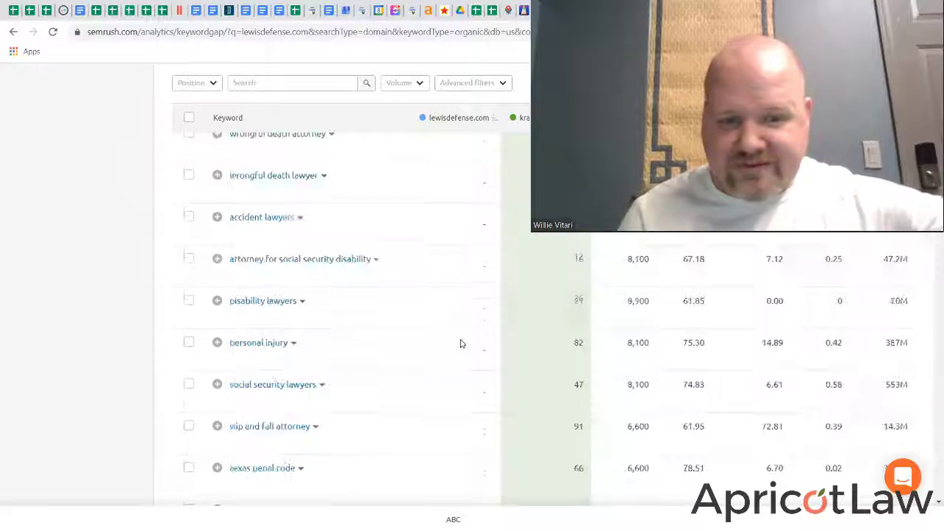
pyautogui.scroll(-2, 330, 298)
pyautogui.scroll(6, 317, 261)
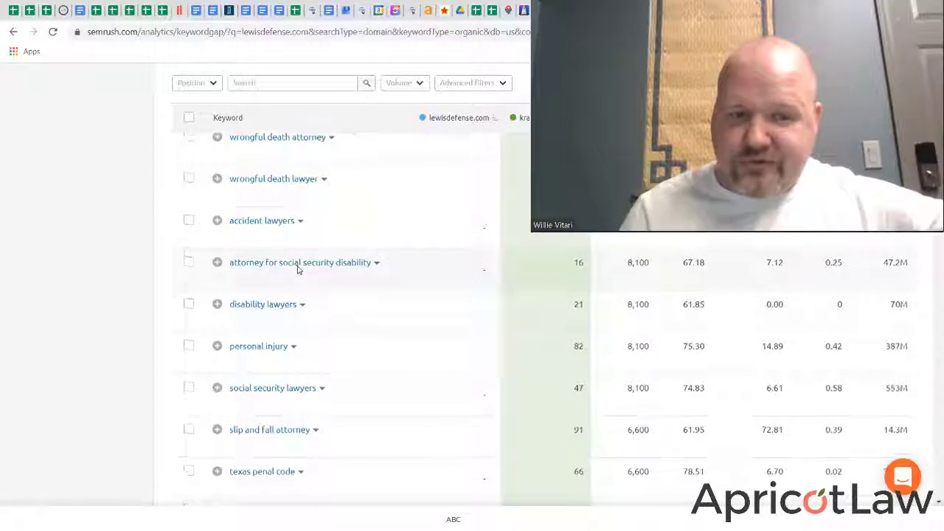
pyautogui.scroll(3, 310, 250)
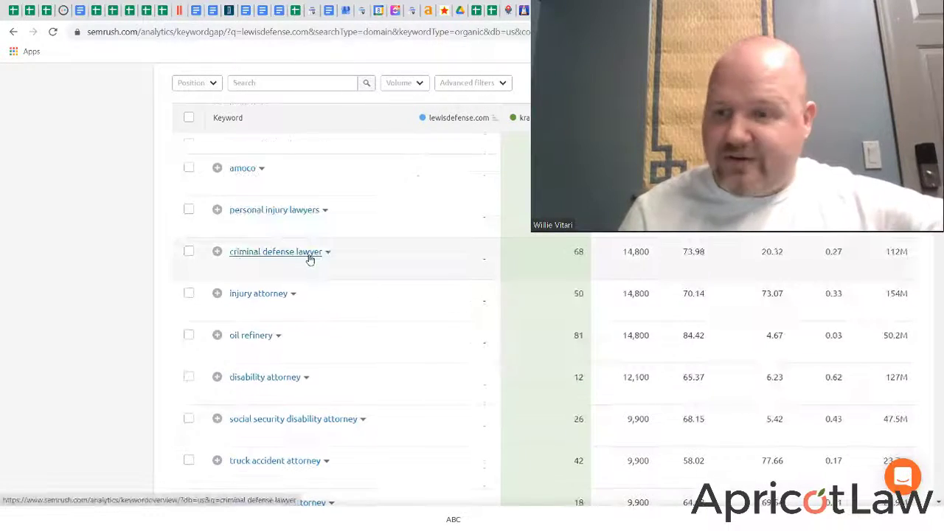
pyautogui.scroll(3, 311, 258)
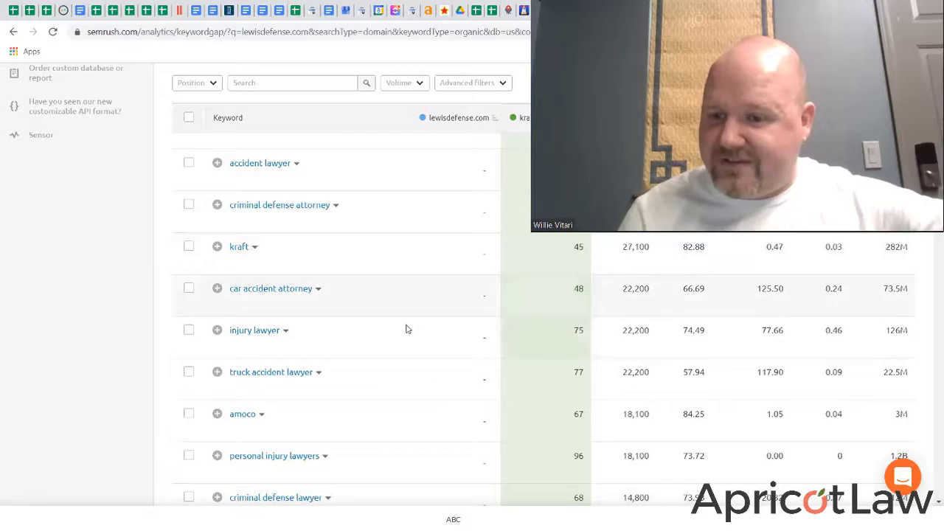
# Step: Examine the missing keywords for lewisdefense.com together with the top opportunities and overlap chart in the Keyword Gap report
pyautogui.scroll(10, 417, 310)
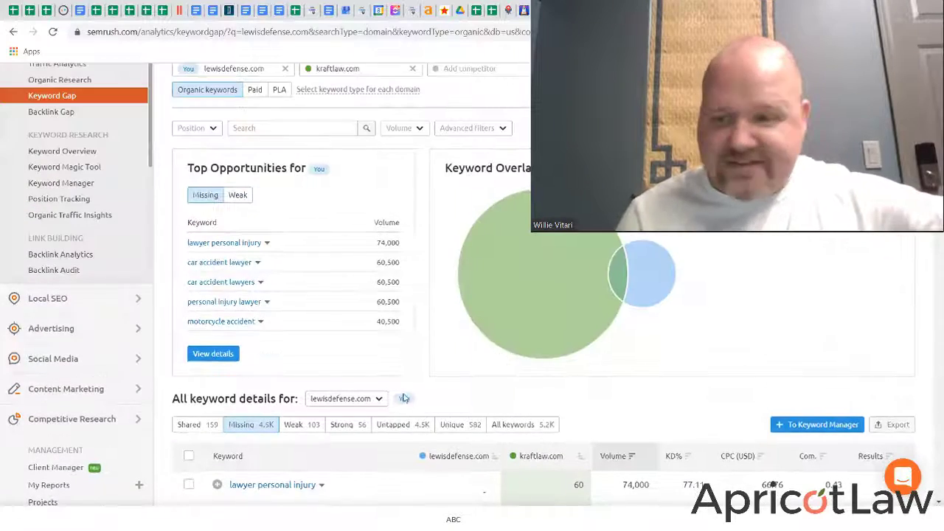
pyautogui.scroll(-5, 405, 398)
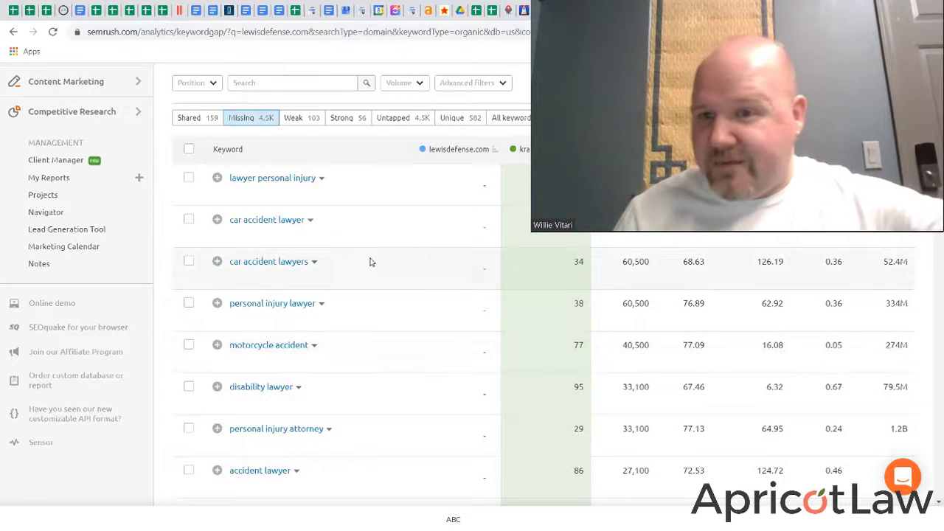
pyautogui.scroll(3, 375, 263)
pyautogui.scroll(3, 413, 277)
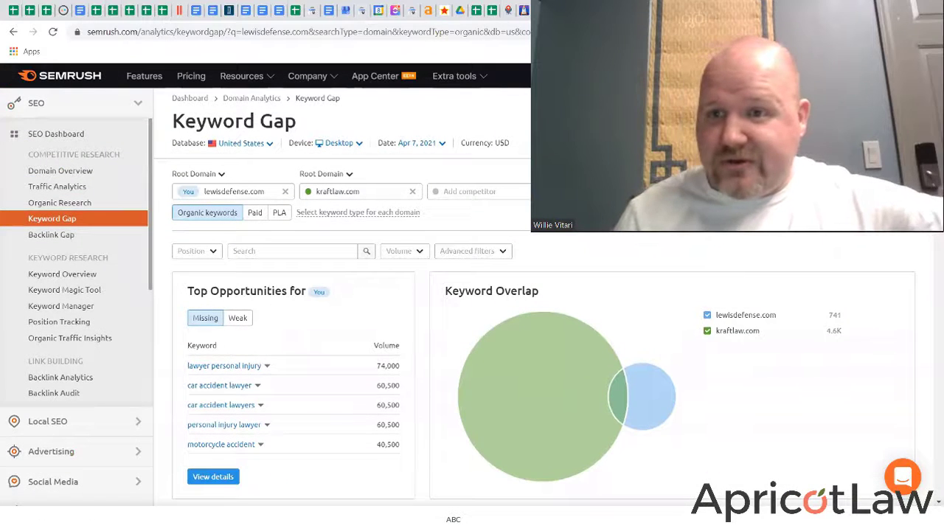
# Step: Switch to Google Search Console and examine the top queries, clicks and impressions in the Performance report for lewisdefense.com
pyautogui.hotkey('ctrl', 'Tab')
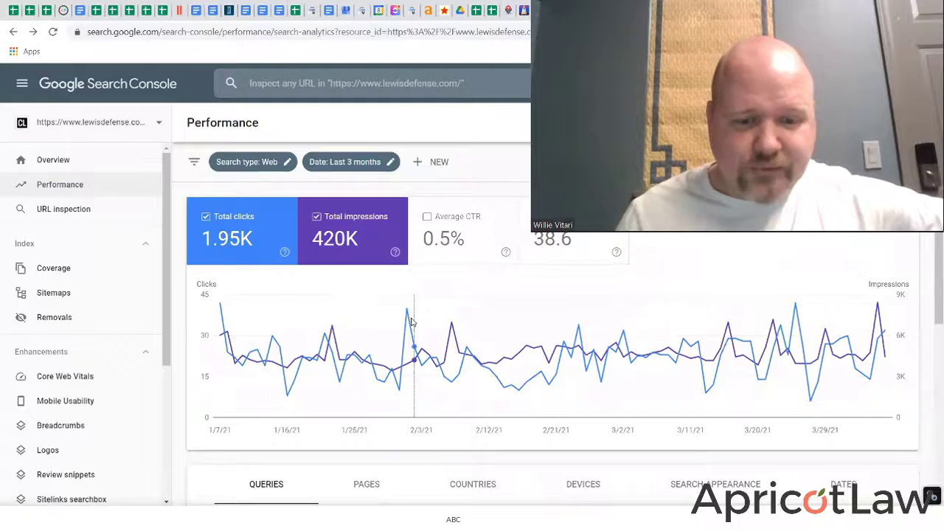
pyautogui.scroll(-3, 411, 320)
pyautogui.scroll(-1, 258, 212)
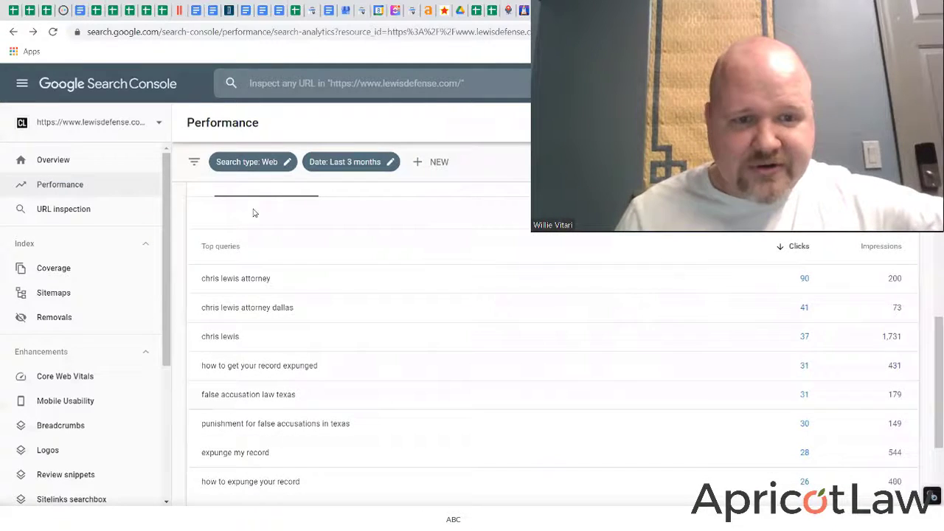
pyautogui.scroll(-2, 282, 280)
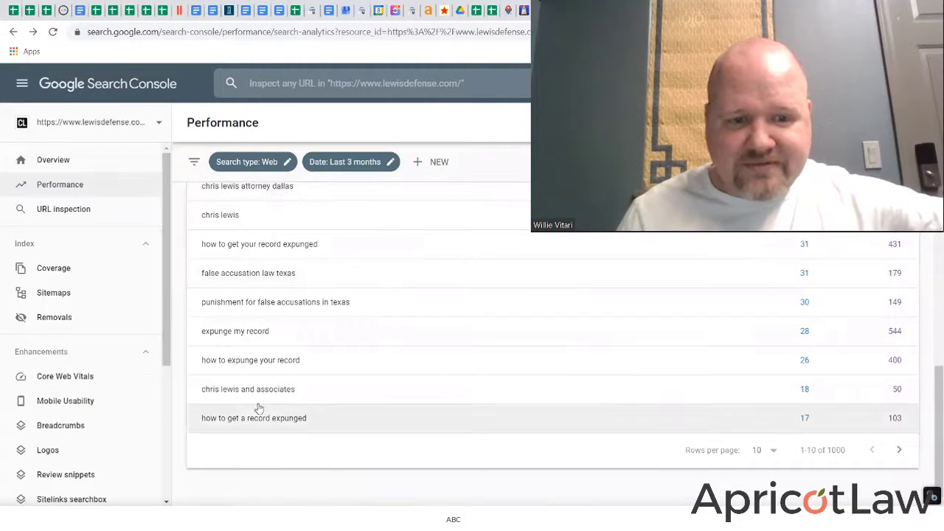
pyautogui.scroll(2, 270, 360)
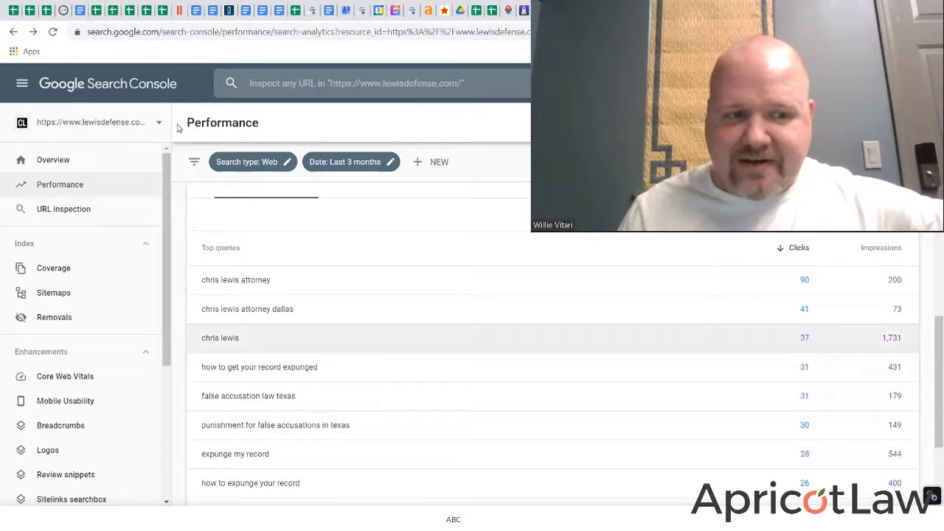
pyautogui.scroll(-2, 730, 243)
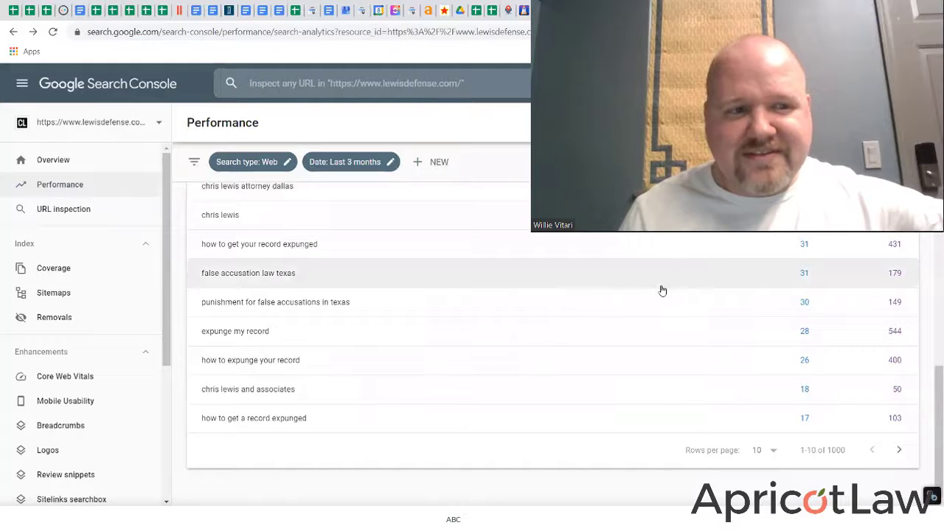
pyautogui.scroll(2, 400, 258)
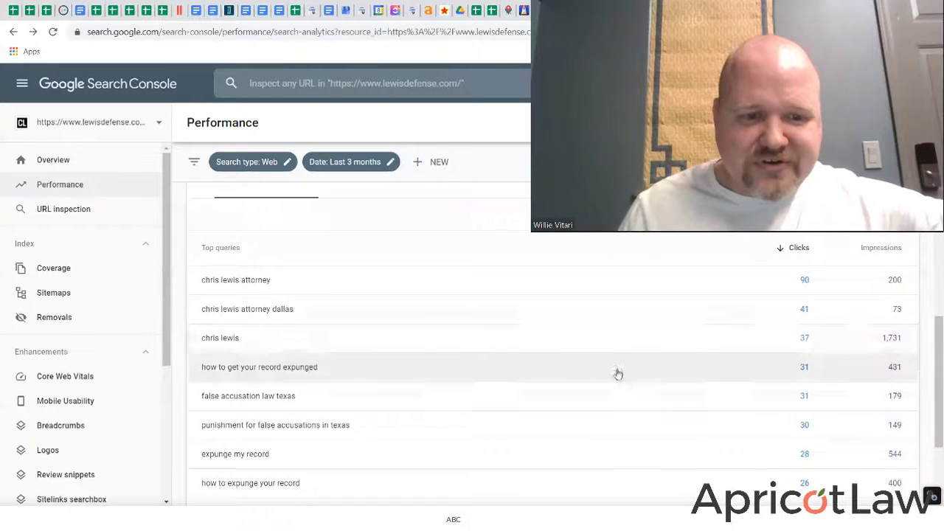
pyautogui.scroll(-2, 276, 346)
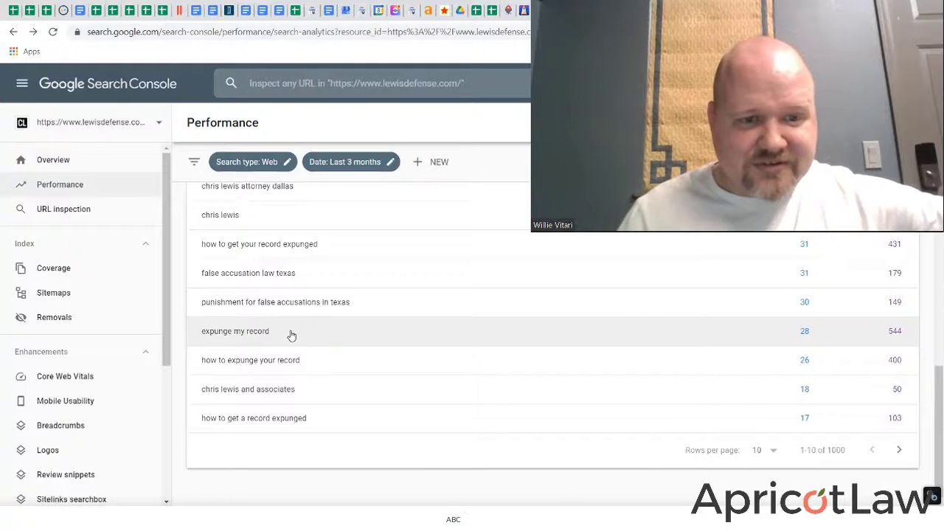
pyautogui.scroll(2, 291, 335)
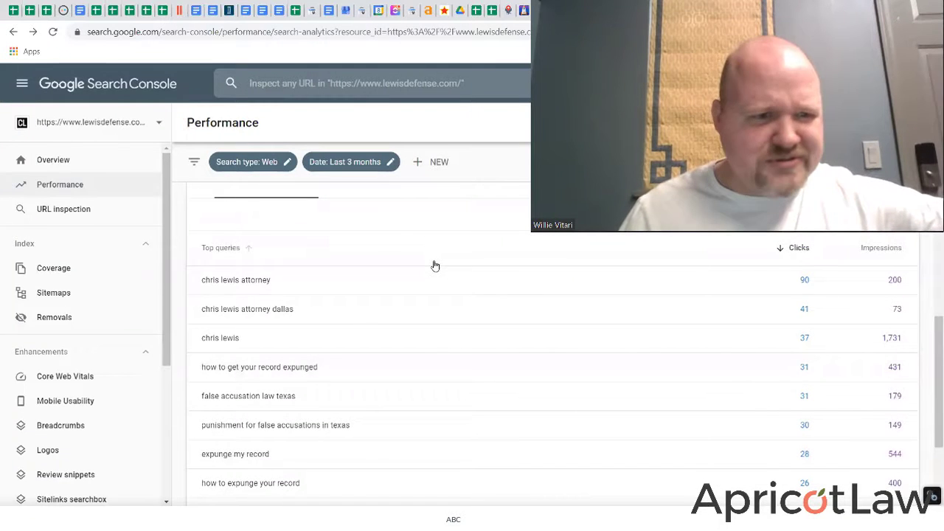
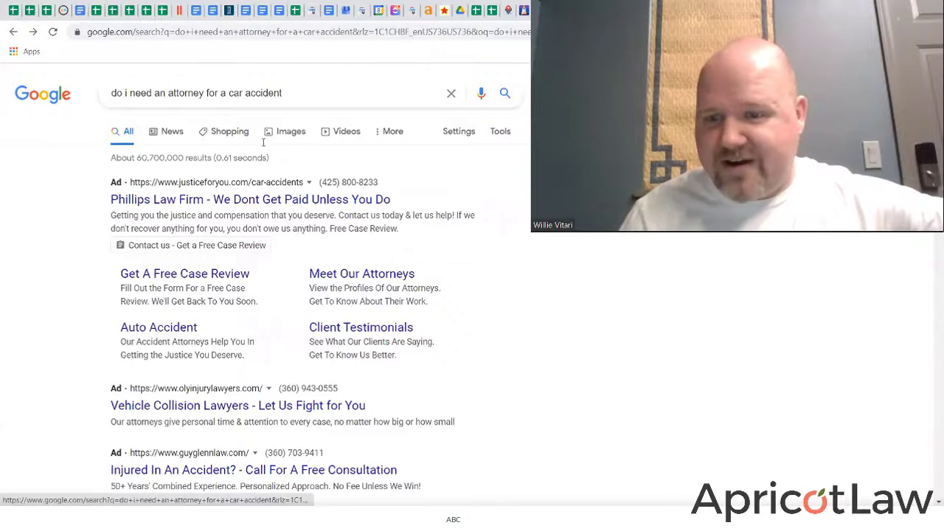
# Step: In the Google results for "do i need an attorney for a car accident", expand the related question about hiring a lawyer for a minor accident
pyautogui.scroll(-4, 447, 257)
pyautogui.scroll(-6, 420, 179)
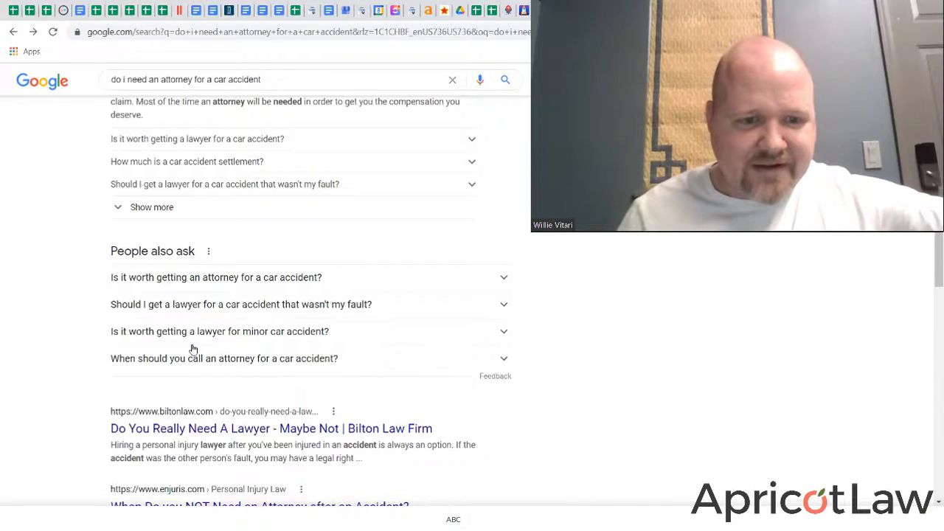
pyautogui.click(251, 333)
pyautogui.scroll(-2, 175, 418)
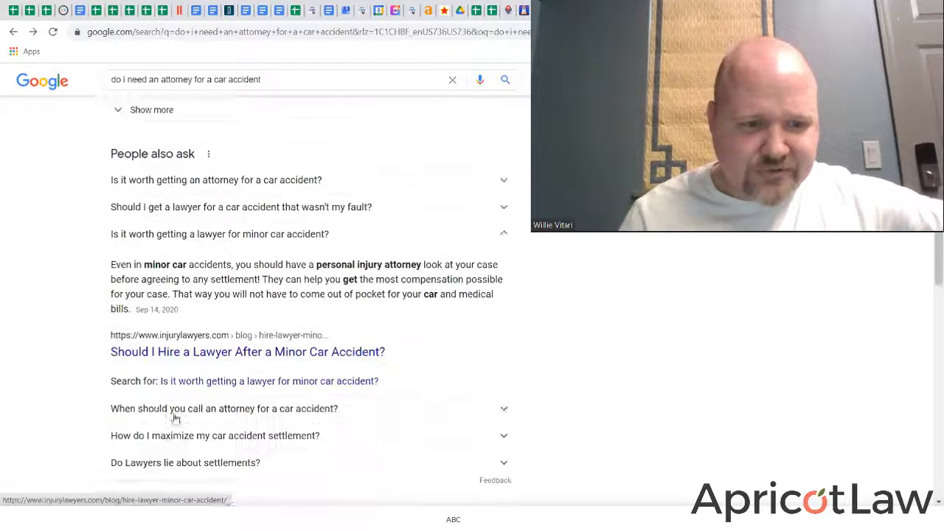
# Step: Search Google for "Is it worth getting a lawyer for minor car accident?" and examine the results, featured snippet and related questions
pyautogui.click(212, 361)
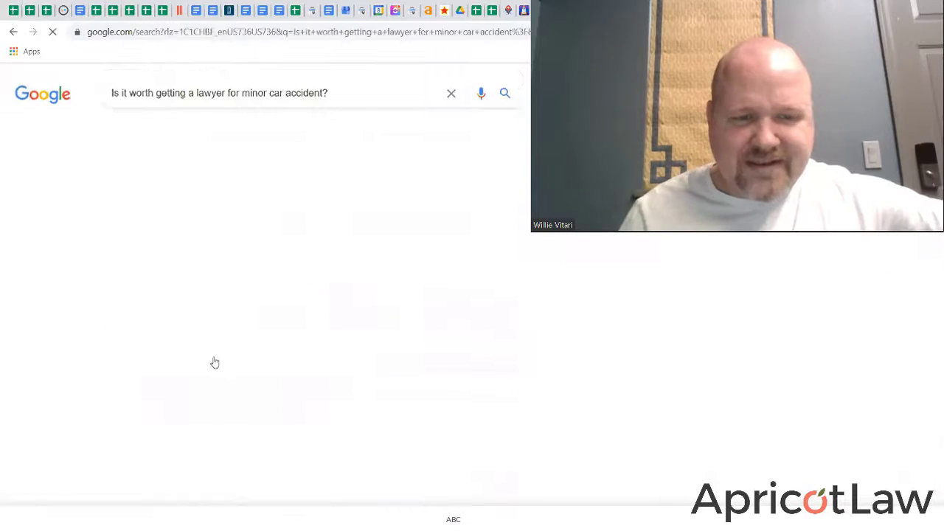
pyautogui.scroll(-2, 177, 358)
pyautogui.scroll(-6, 177, 357)
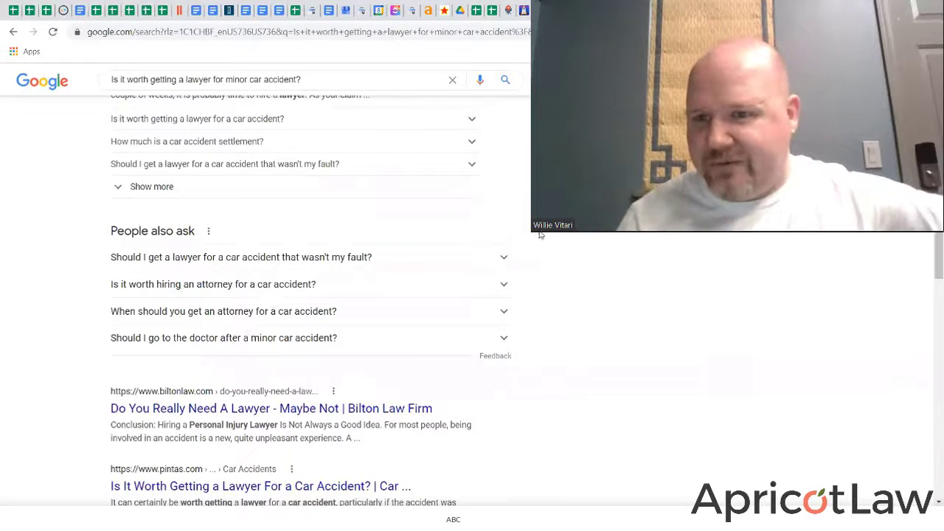
pyautogui.scroll(3, 700, 295)
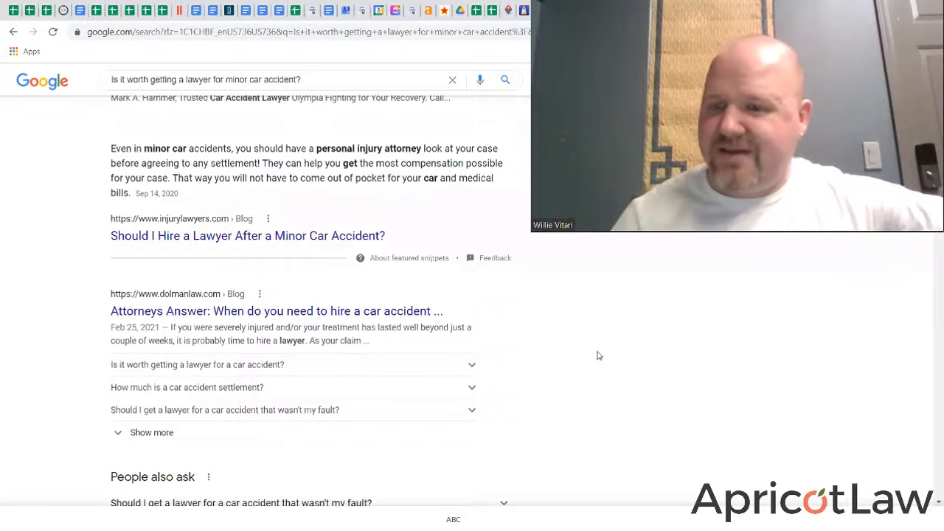
pyautogui.scroll(3, 452, 305)
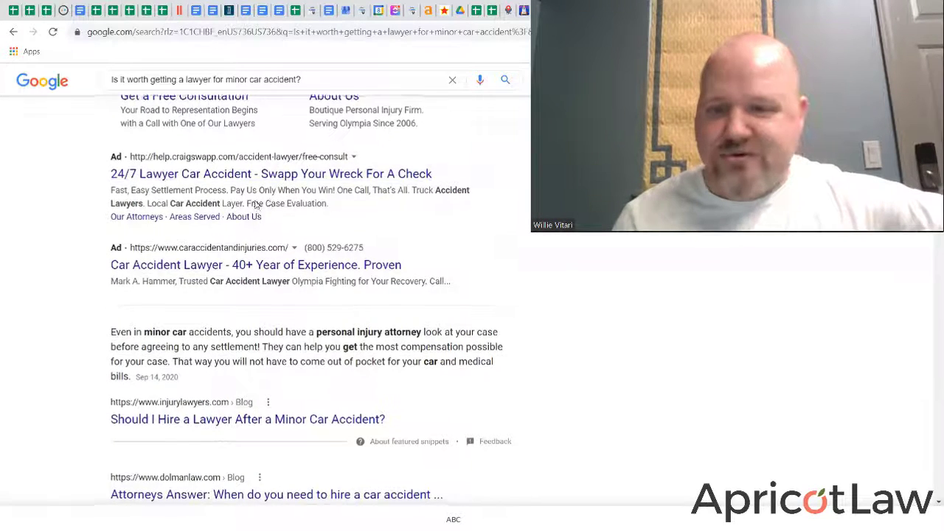
pyautogui.scroll(-5, 234, 461)
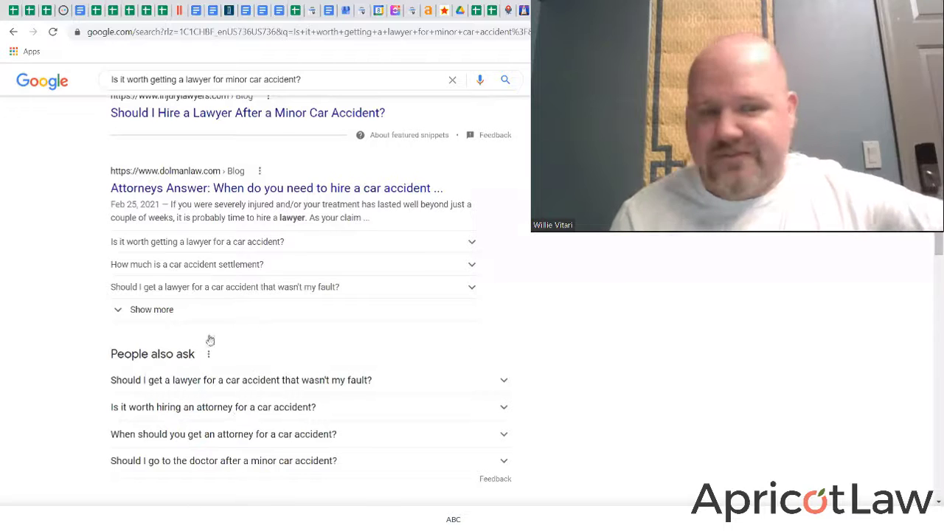
pyautogui.scroll(2, 309, 295)
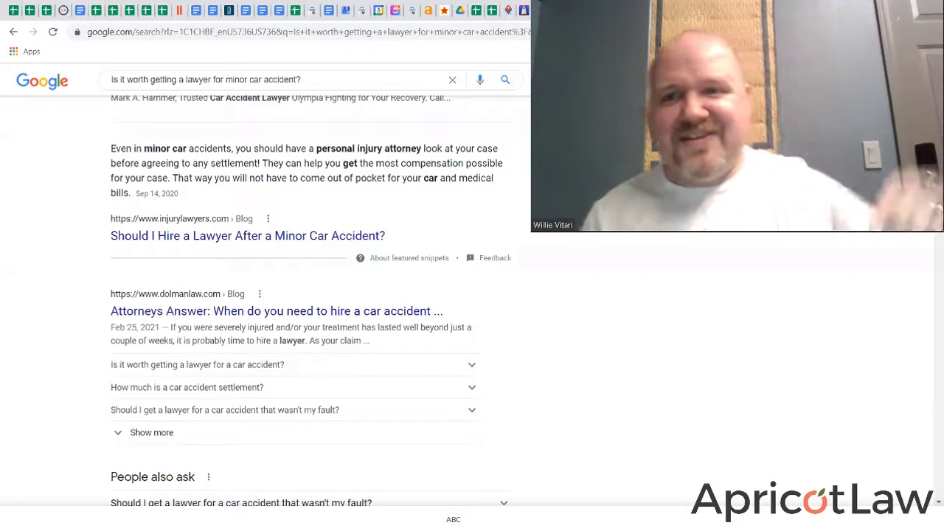
pyautogui.scroll(5, 281, 218)
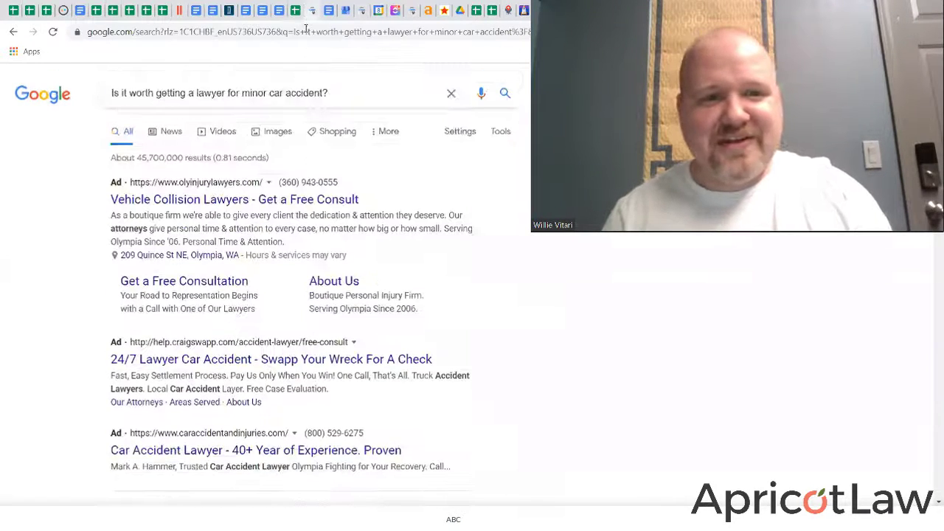
# Step: Search Google for "keyword shitter" and open the keywordshitter.com website
pyautogui.click(306, 34)
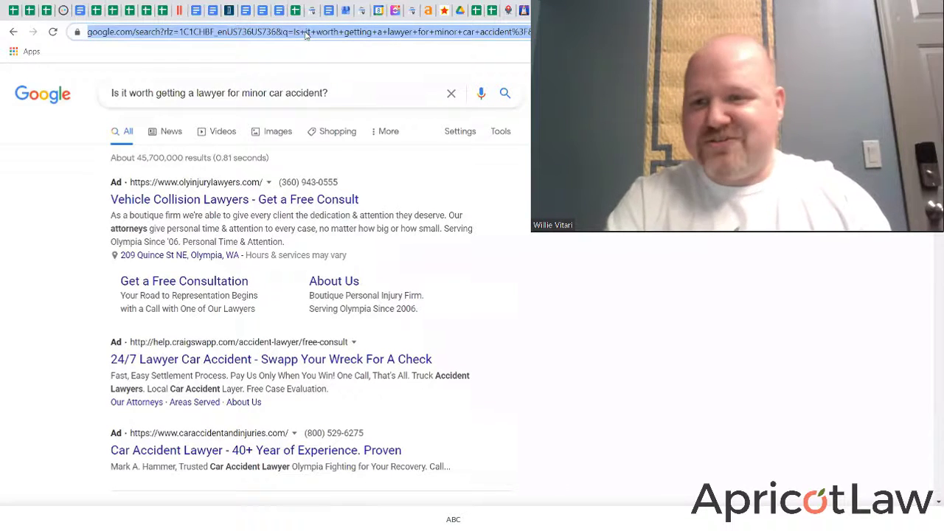
pyautogui.write('key')
pyautogui.press('Return')
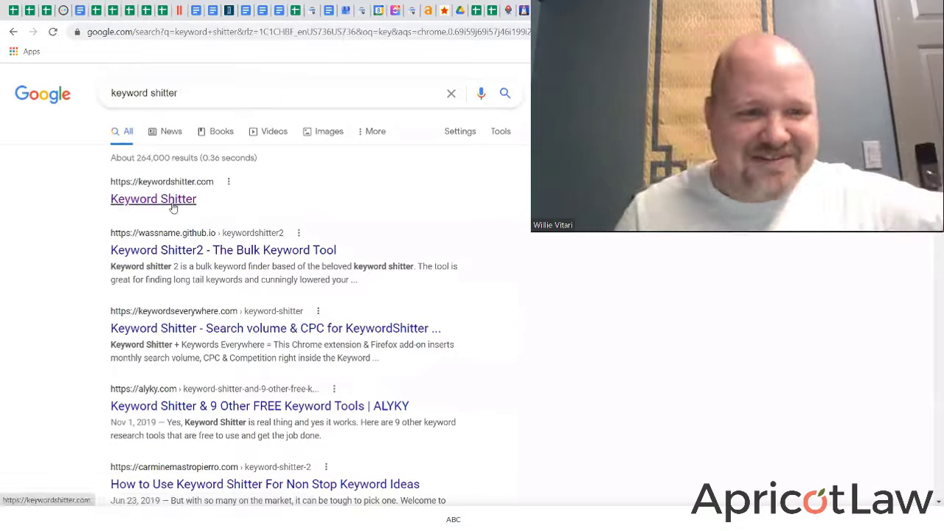
pyautogui.click(170, 204)
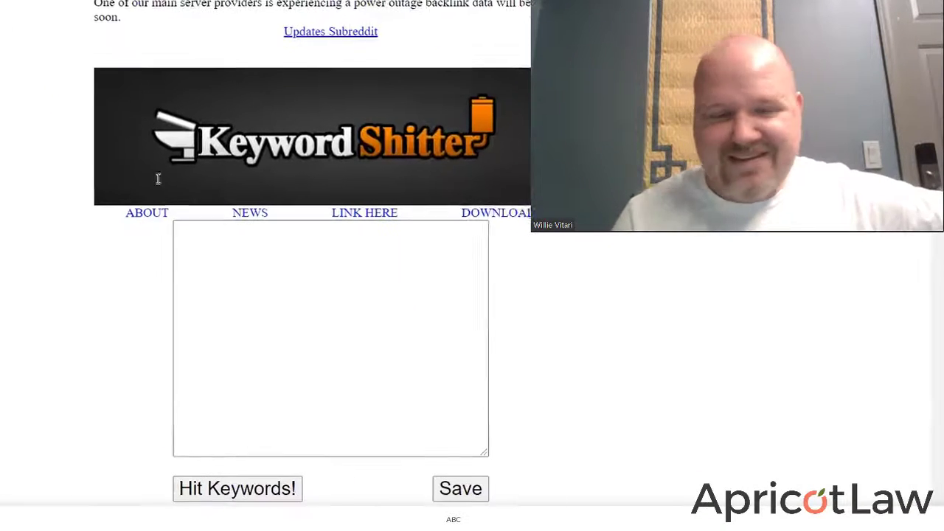
# Step: Enter the seed phrase "do i need a lawyer for a car accident" and start generating keywords from it
pyautogui.scroll(-2, 204, 145)
pyautogui.scroll(1, 315, 247)
pyautogui.click(316, 246)
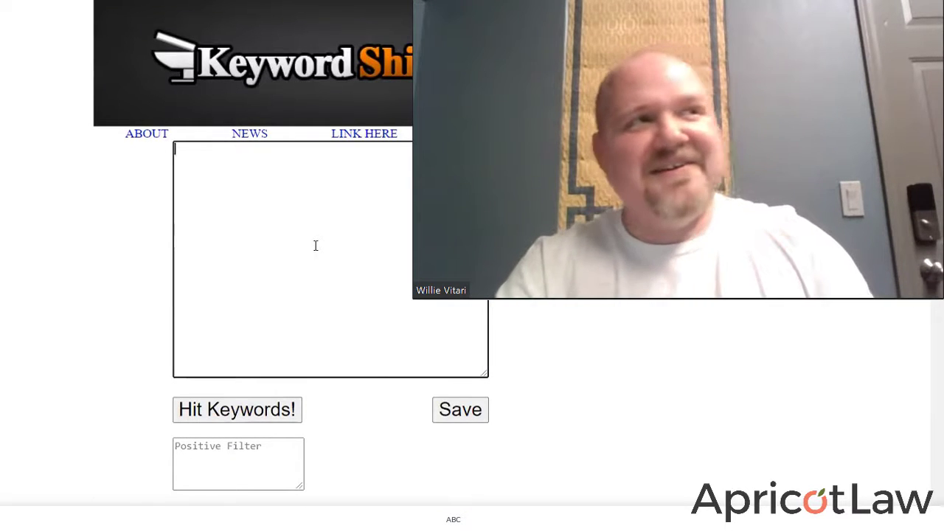
pyautogui.write('do i ')
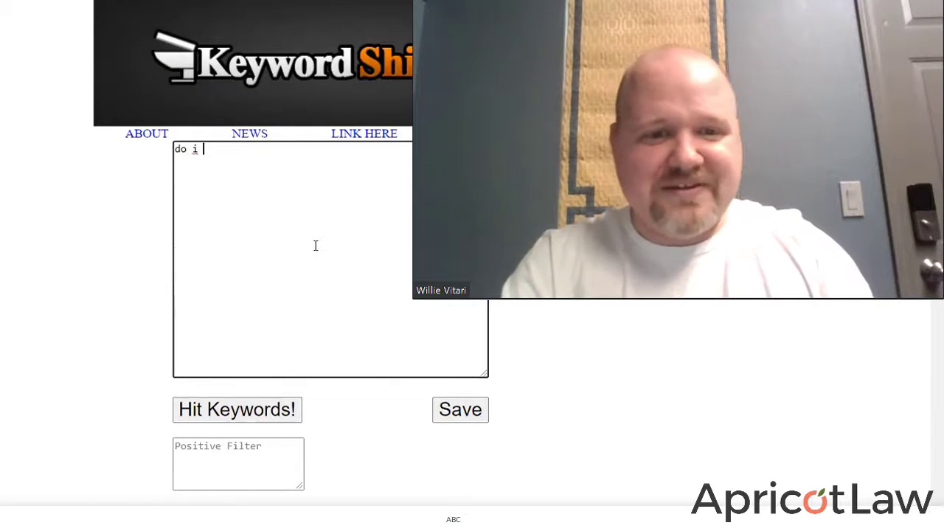
pyautogui.write('need a lawyer')
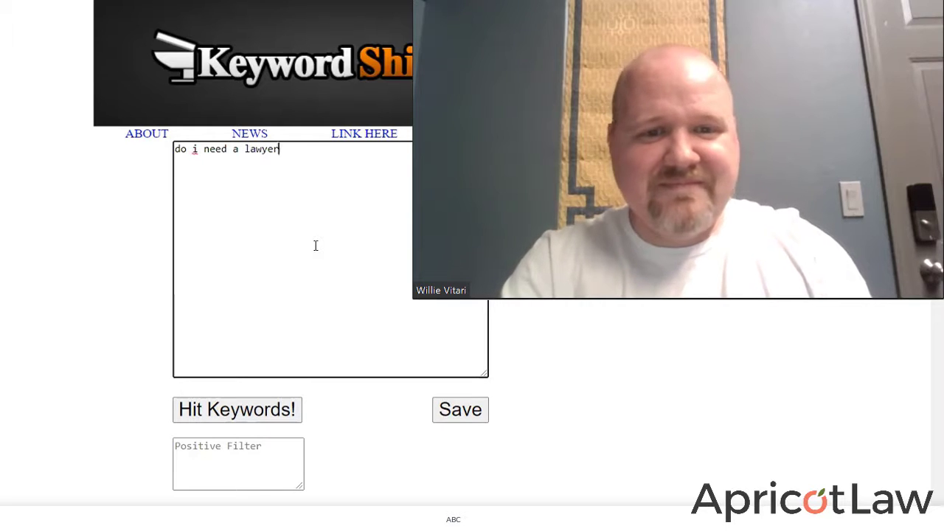
pyautogui.write(' for a car accident')
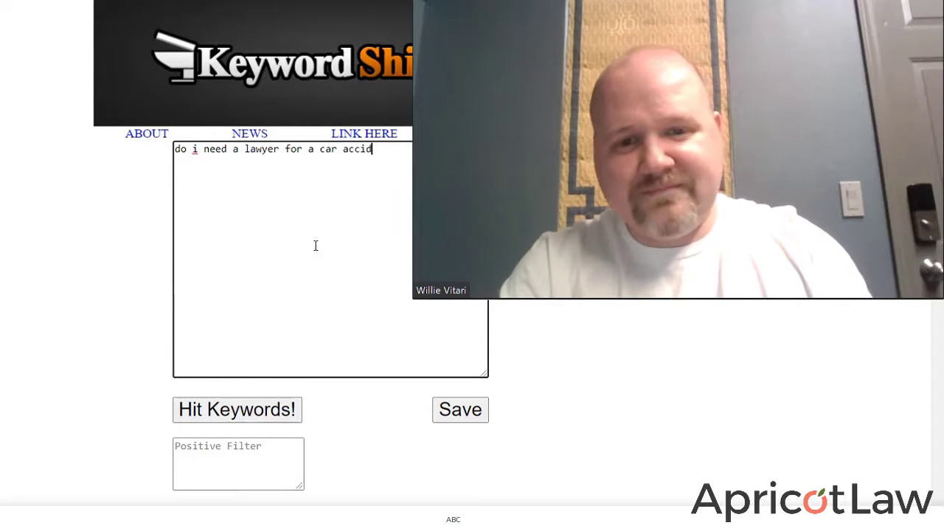
pyautogui.press('Return')
pyautogui.click(280, 409)
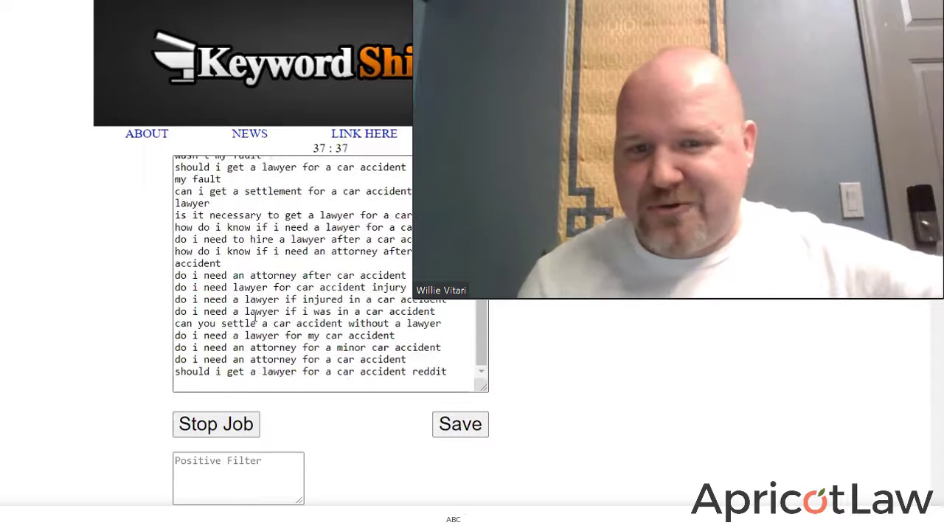
# Step: Look through the generated keyword list for relevant car accident lawyer phrases and view the filter options
pyautogui.scroll(-3, 526, 467)
pyautogui.scroll(-10, 551, 472)
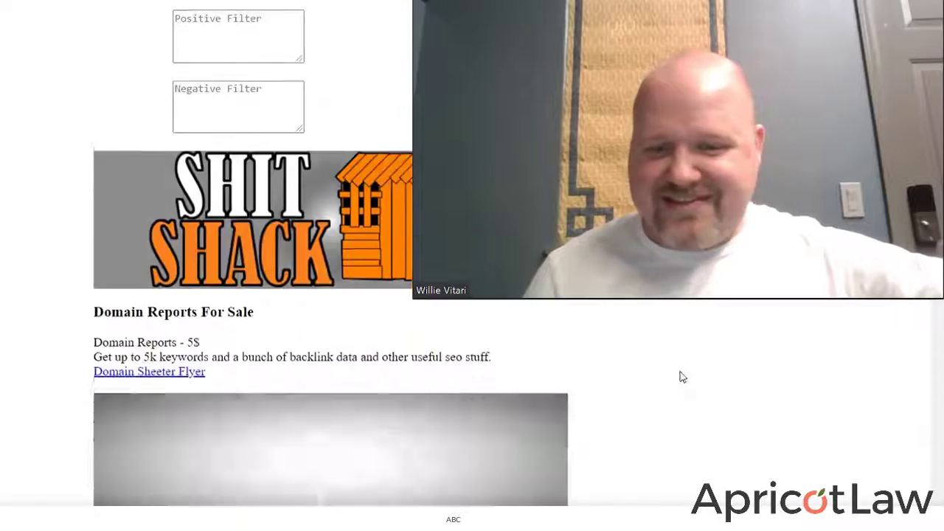
pyautogui.scroll(5, 516, 383)
pyautogui.scroll(8, 509, 413)
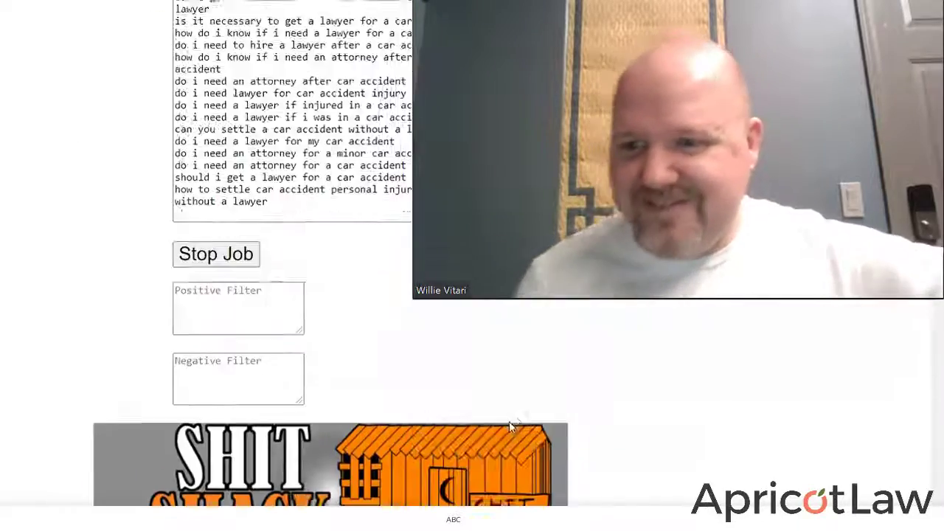
pyautogui.scroll(-2, 484, 443)
pyautogui.scroll(1, 501, 464)
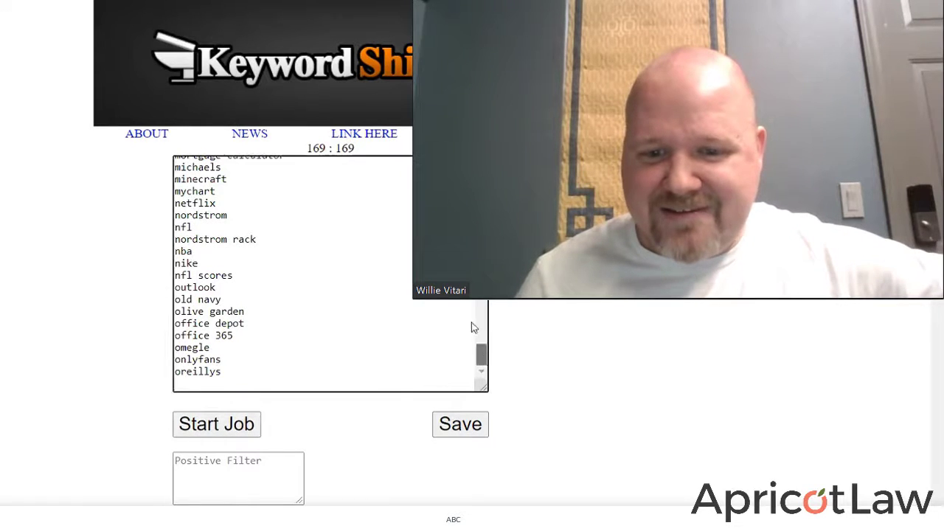
pyautogui.scroll(15, 351, 221)
pyautogui.scroll(-5, 351, 221)
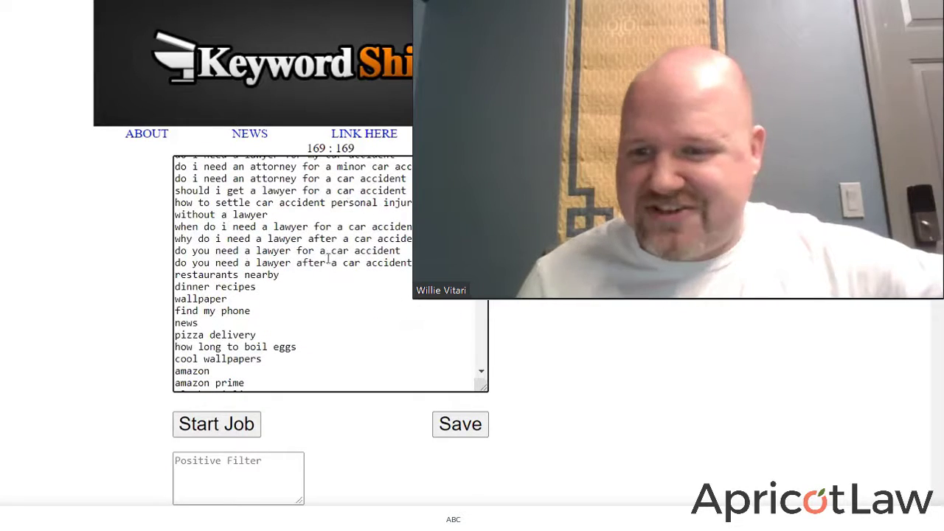
pyautogui.scroll(8, 328, 257)
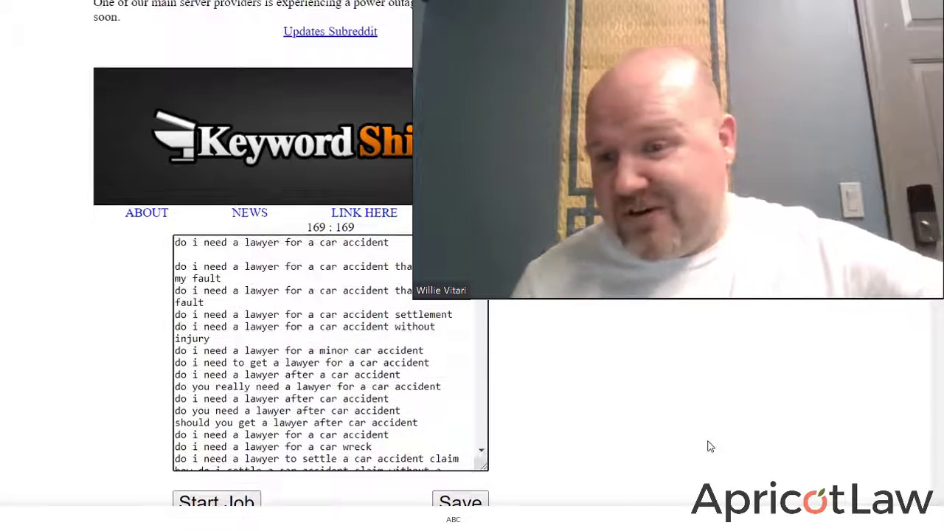